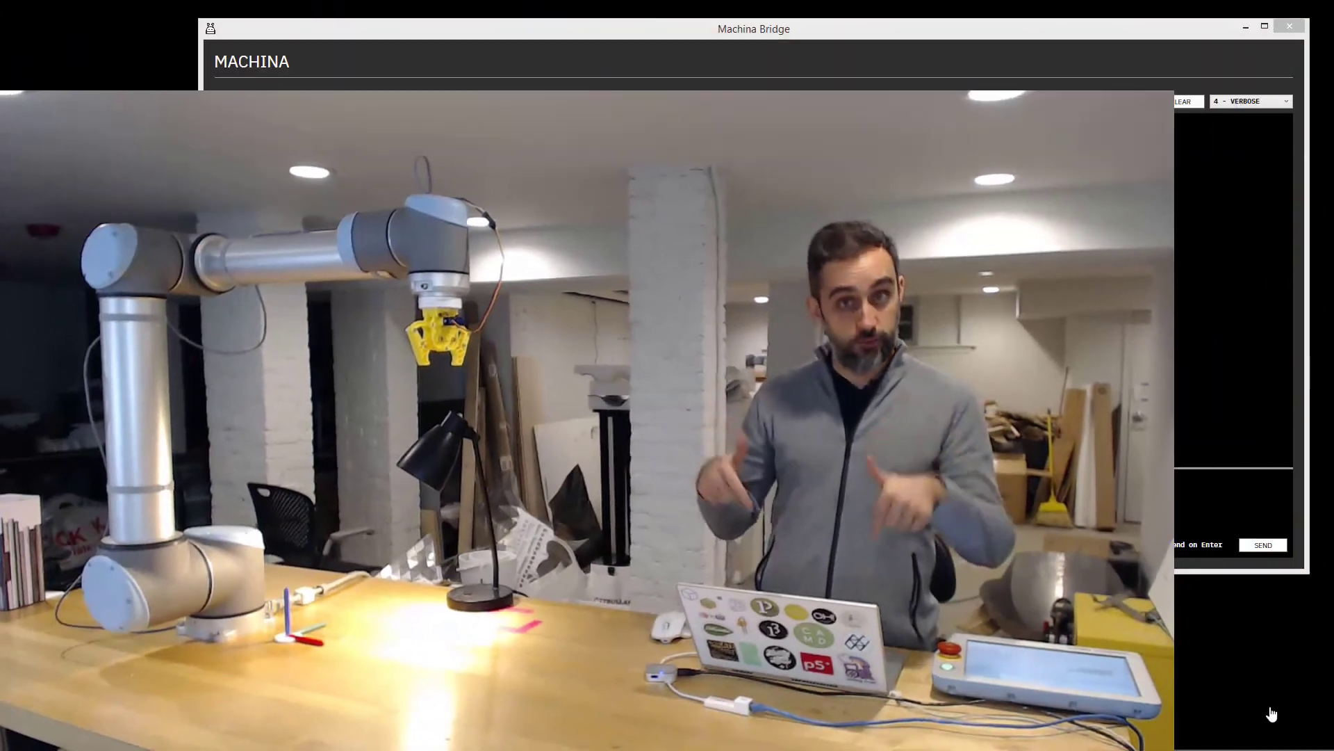
Open a Command Prompt with administrator rights and snap its window to one half of the screen.
key("super+s")
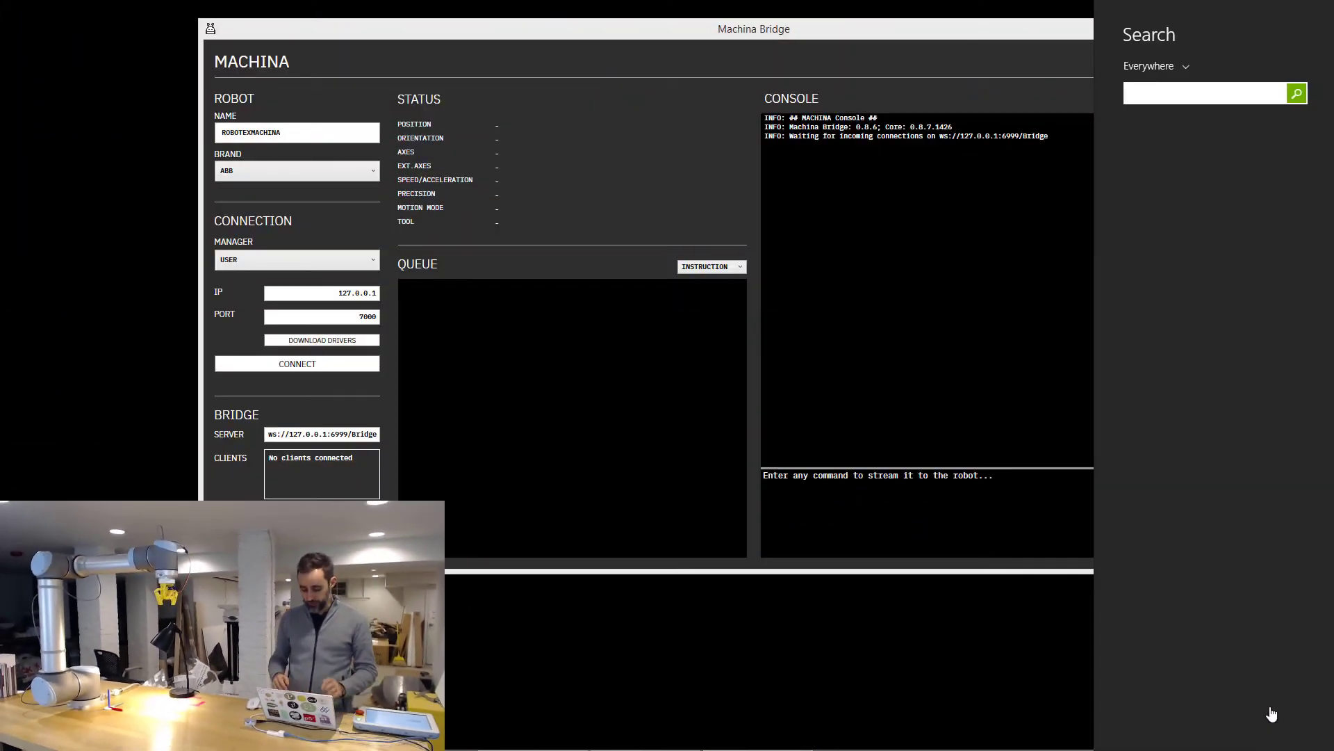
type("cmd")
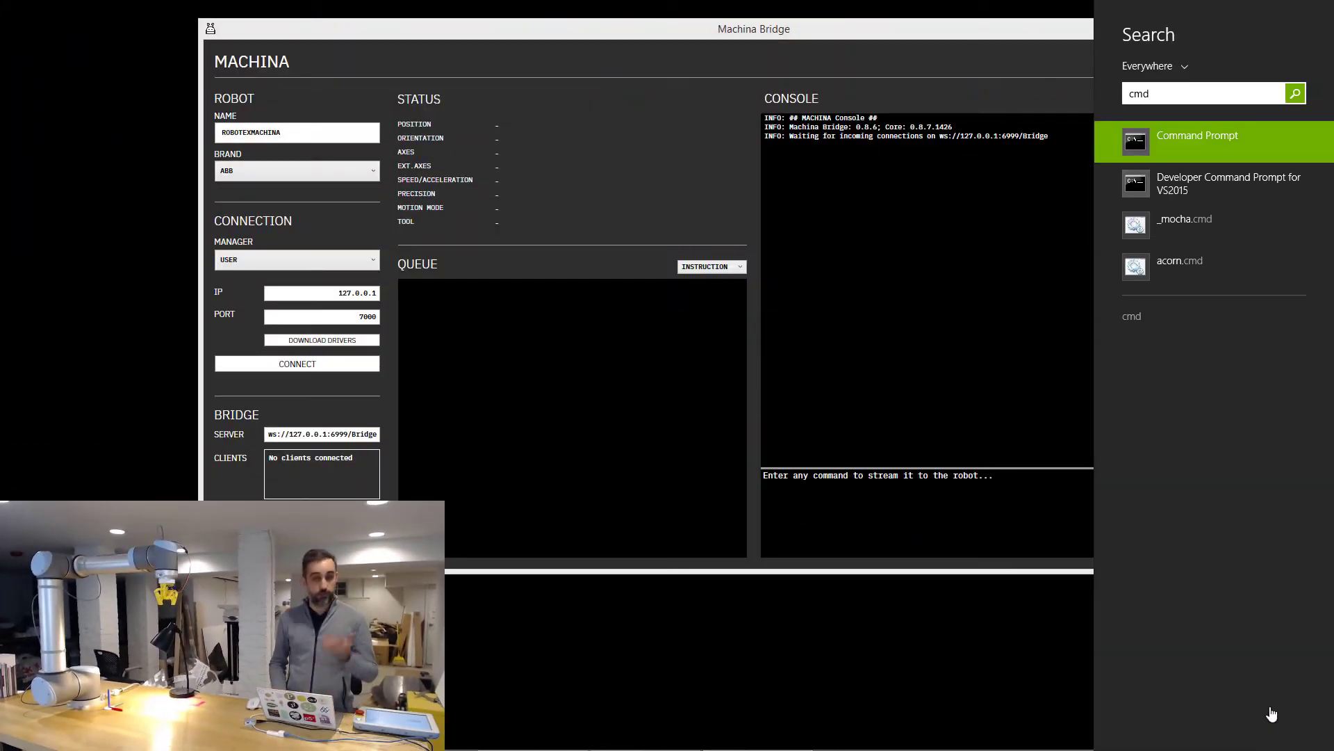
key("ctrl+shift+Return")
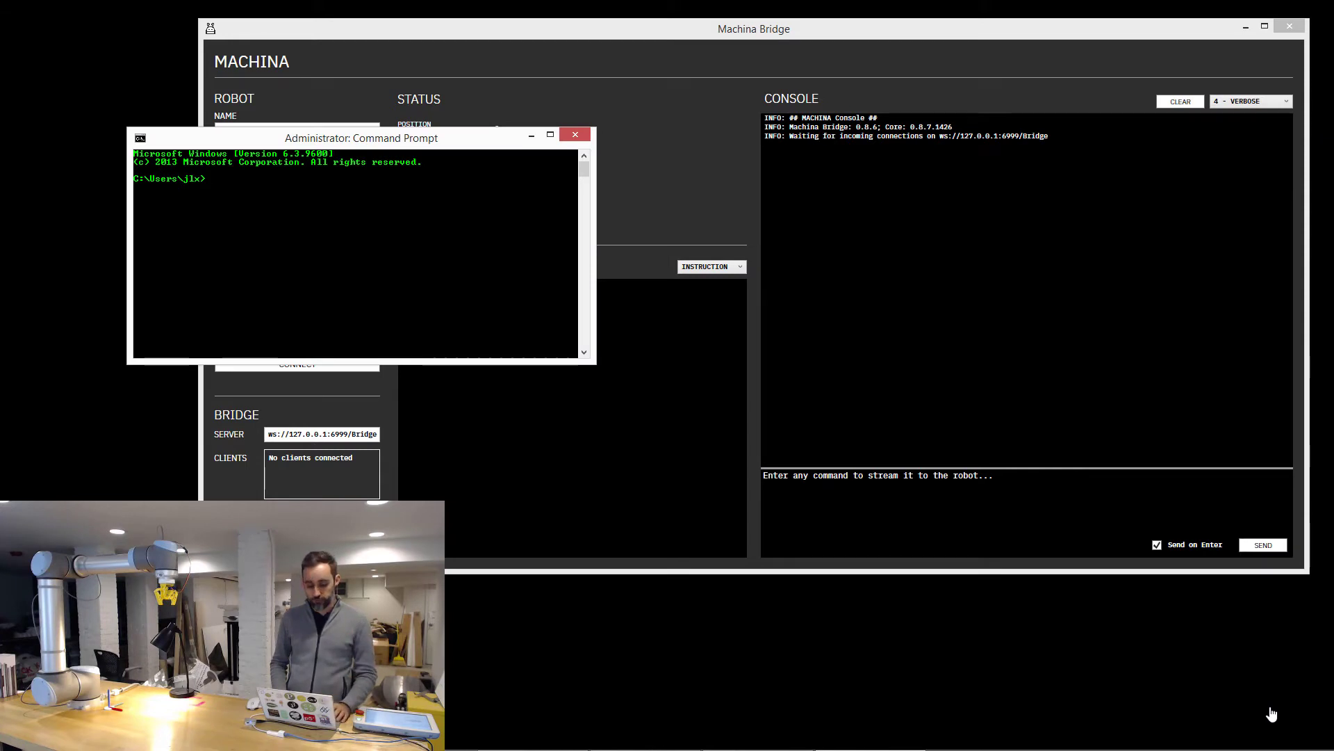
key("super+Left")
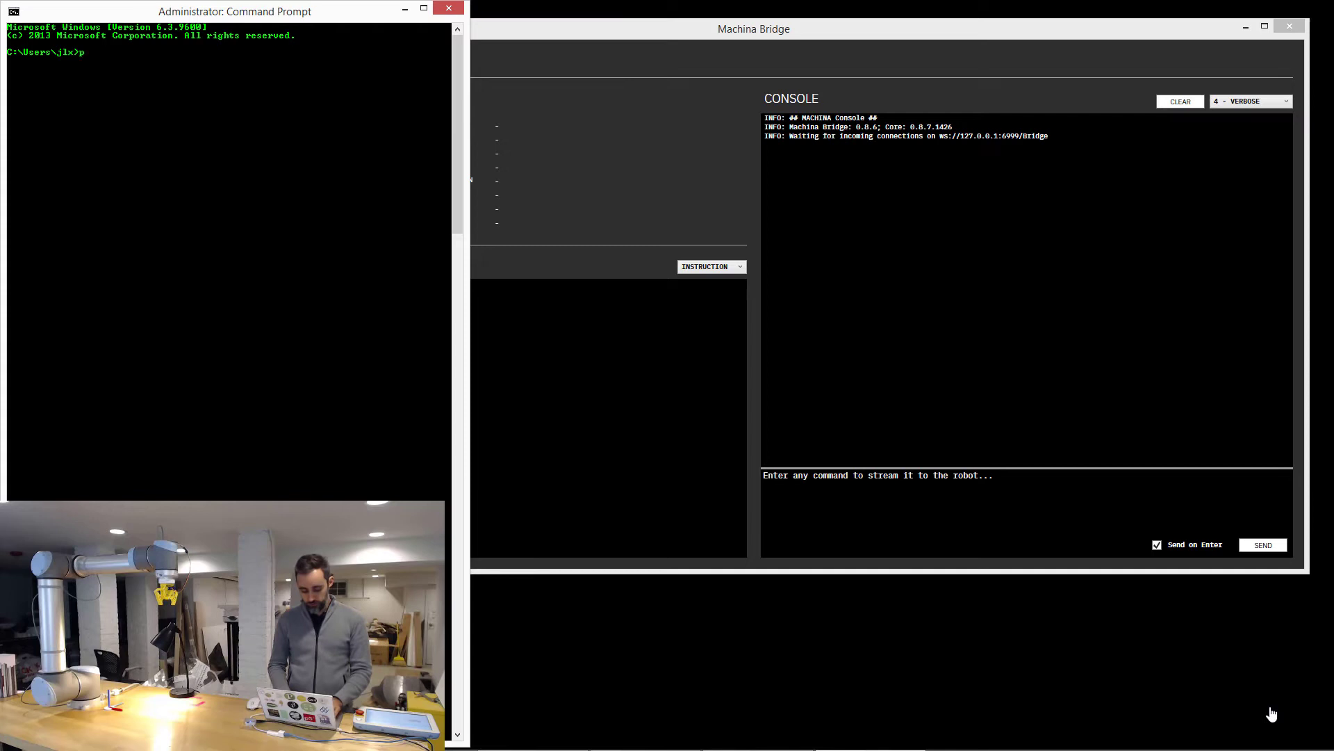
Ping the robot at 192.168.0.101 to test the network connection, and close the Command Prompt.
type("ping")
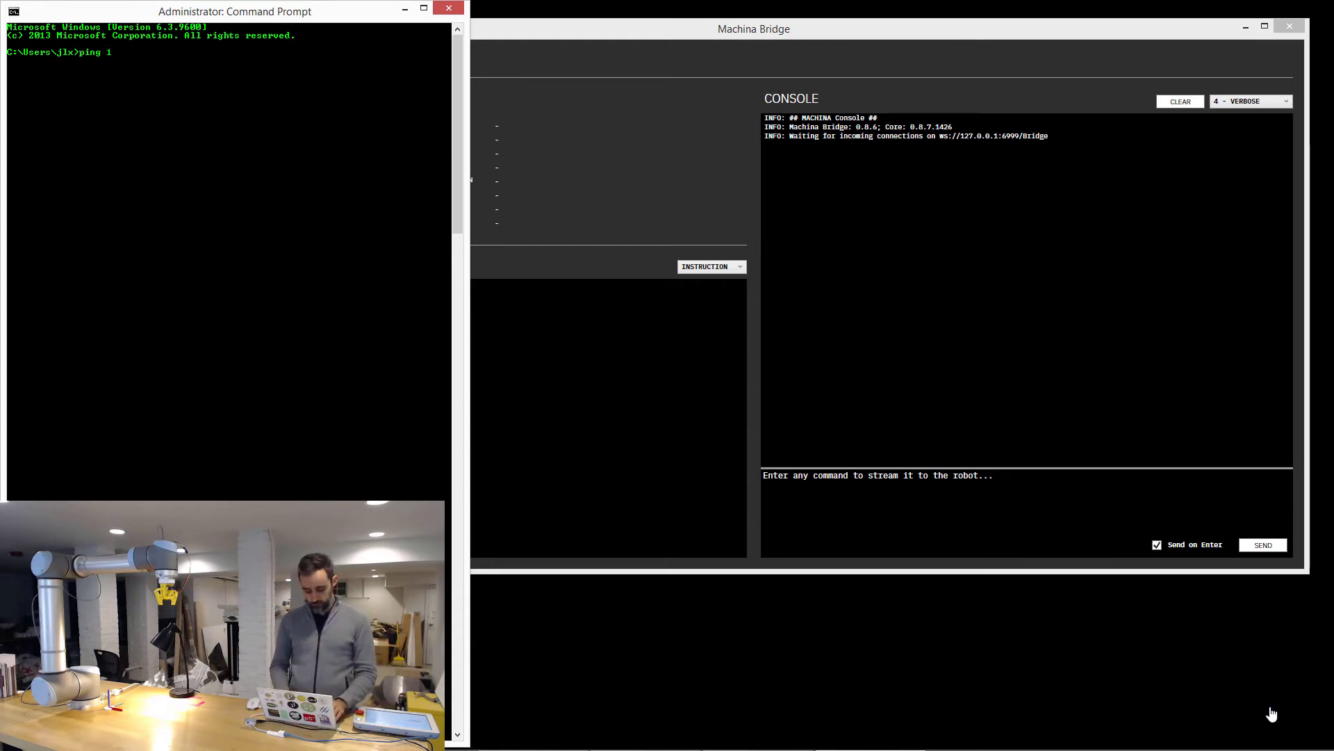
type("192.168.")
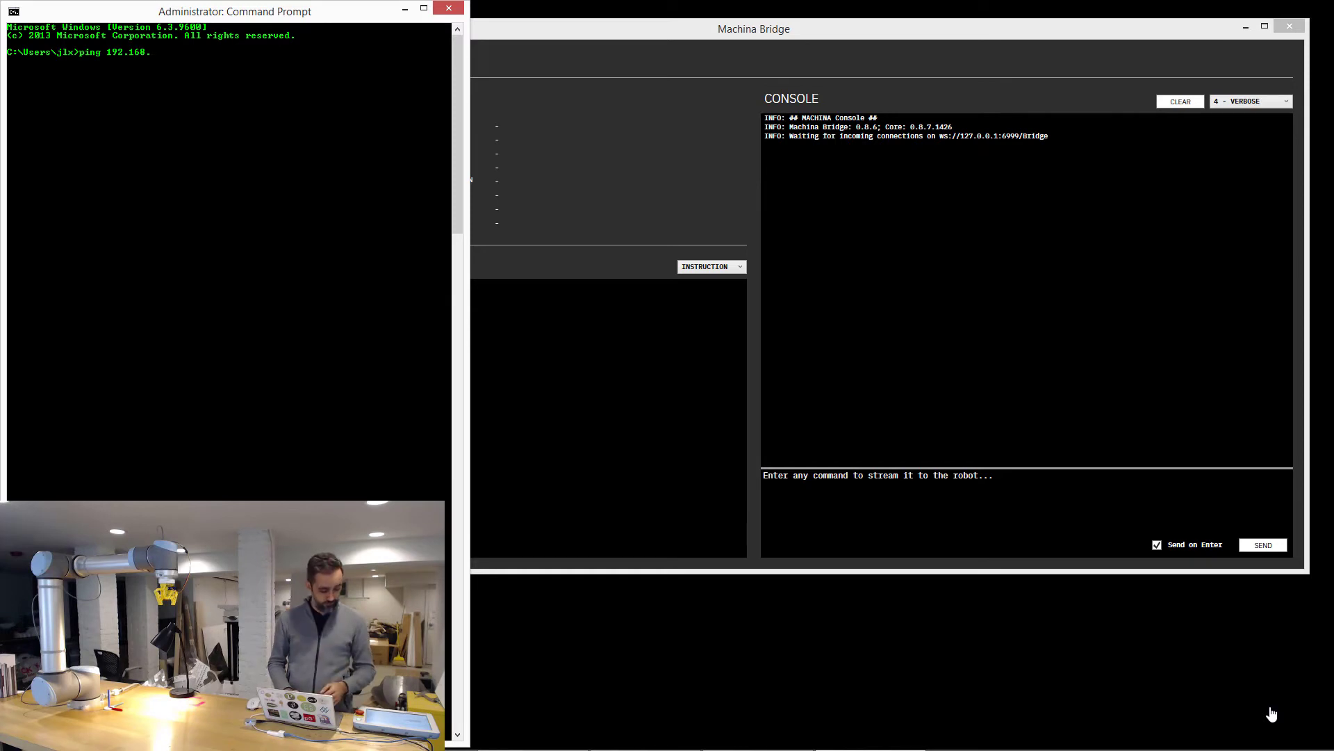
type("0.101")
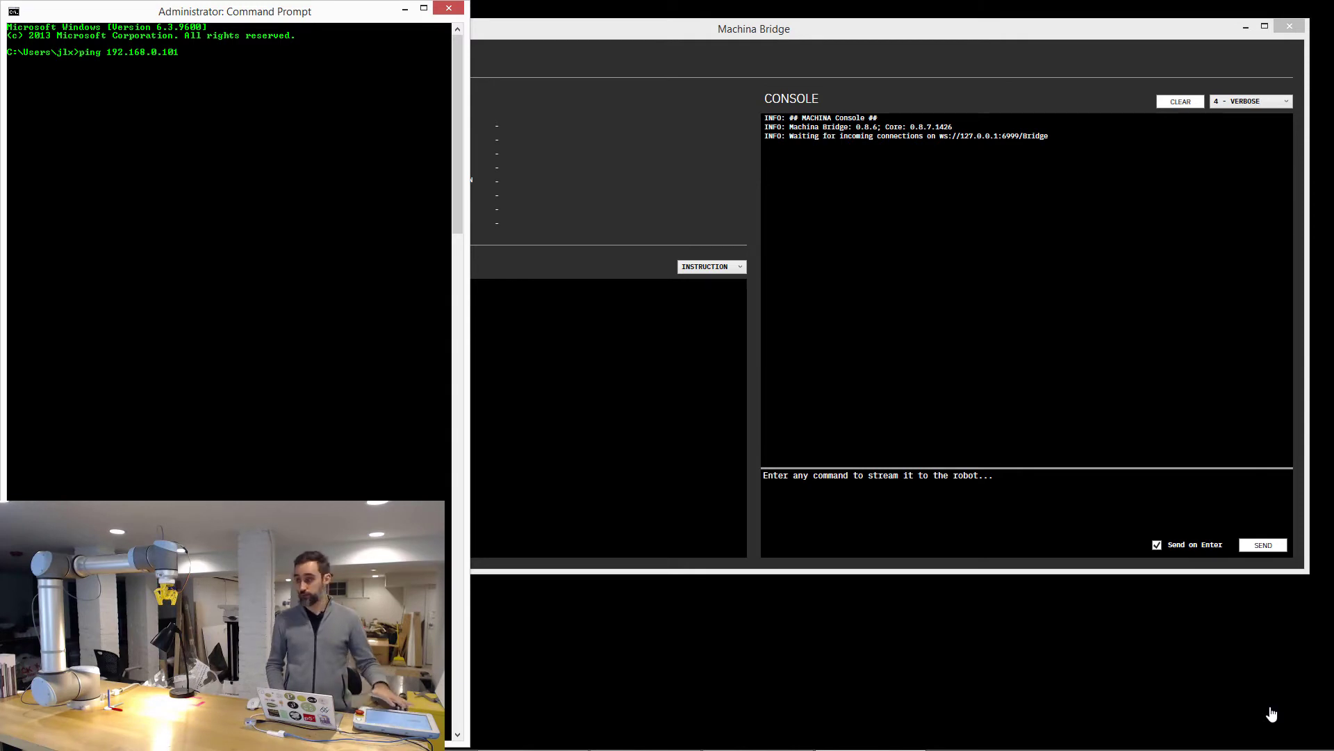
key("Return")
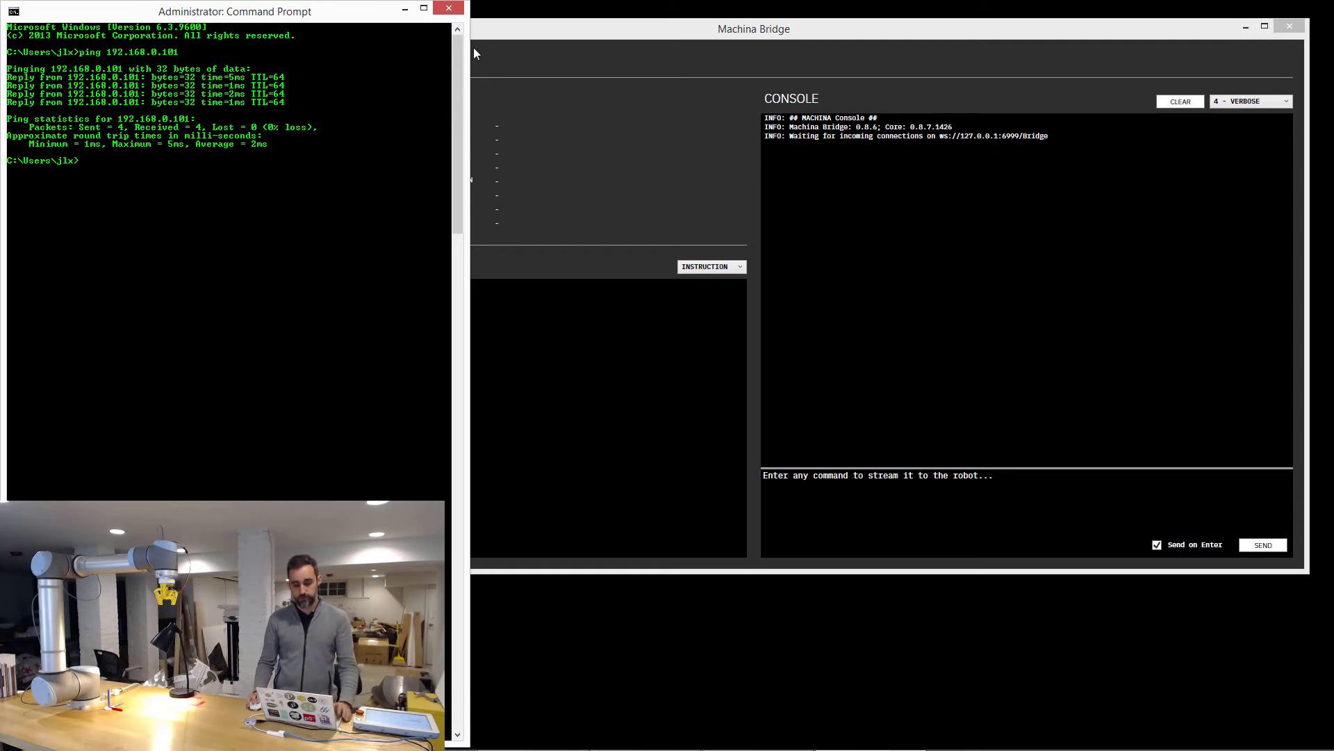
left_click(449, 8)
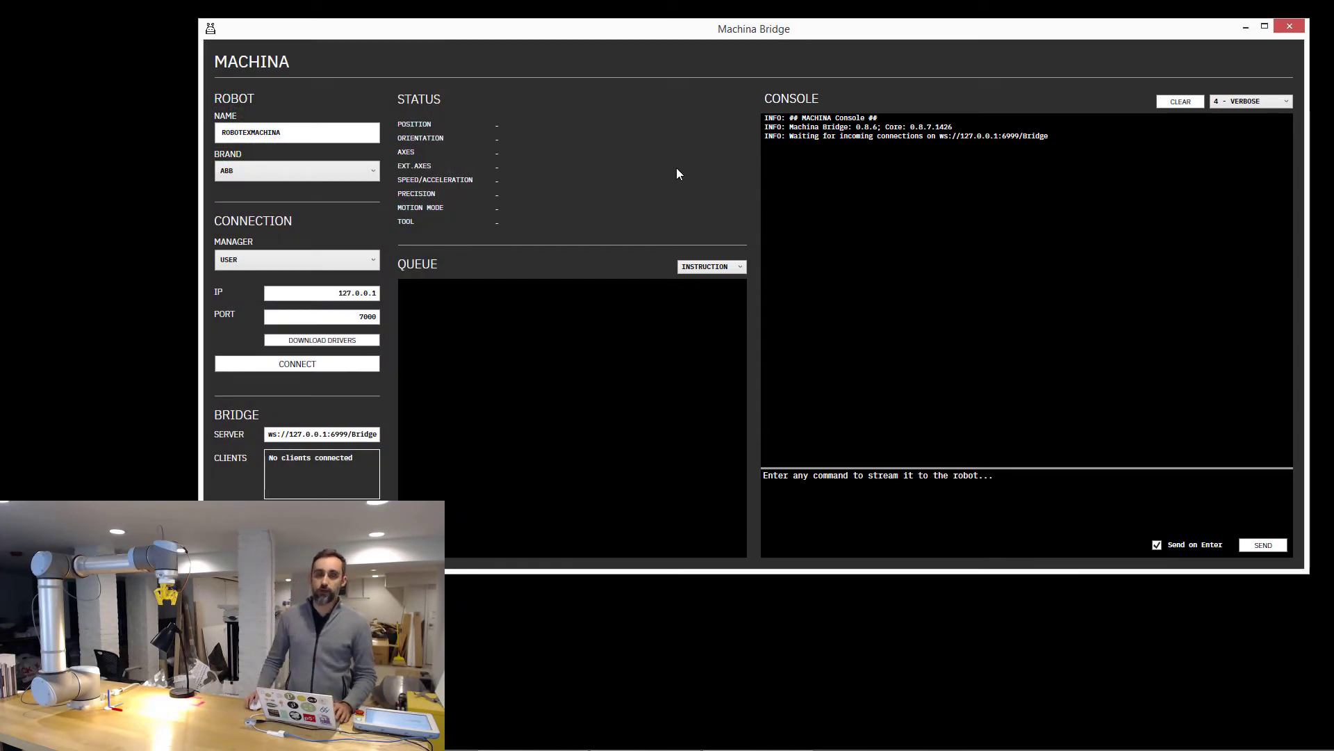
Connect to the robot with the brand set to UR and the IP set to 192.168.0.101.
left_click(297, 171)
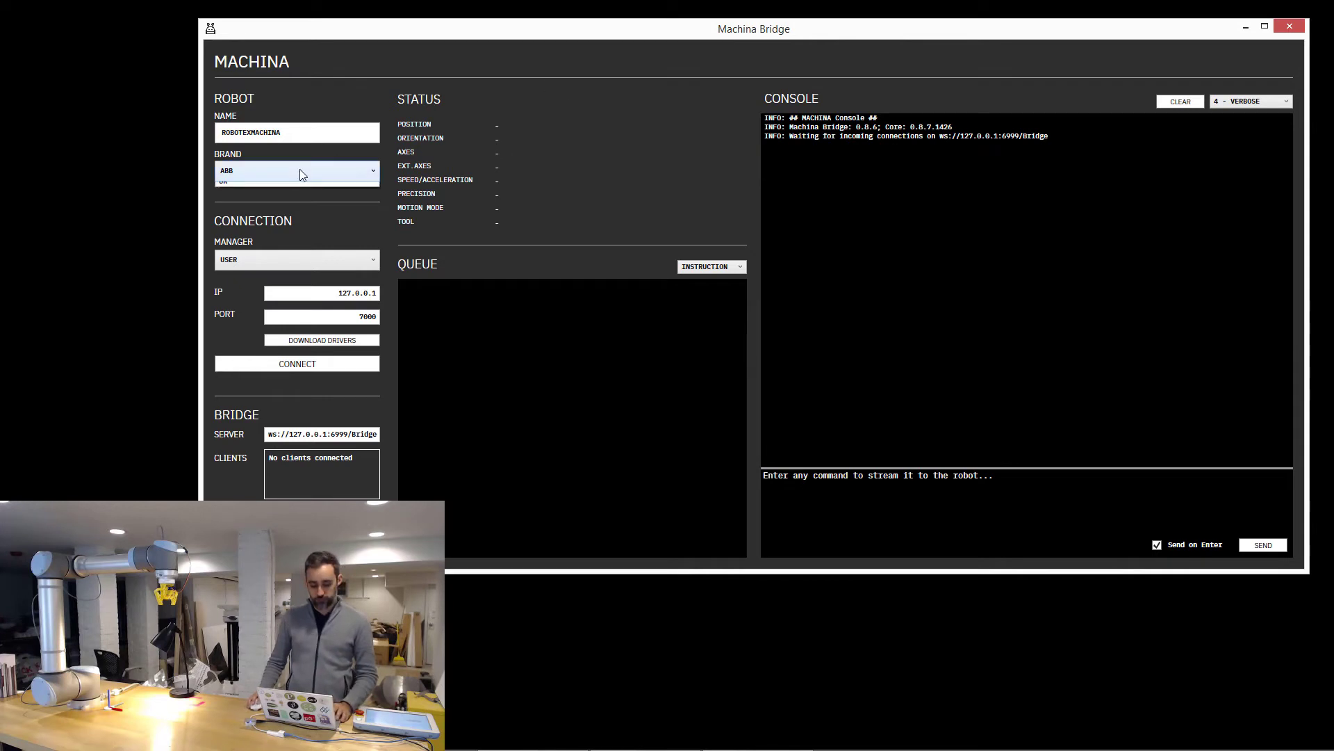
left_click(288, 200)
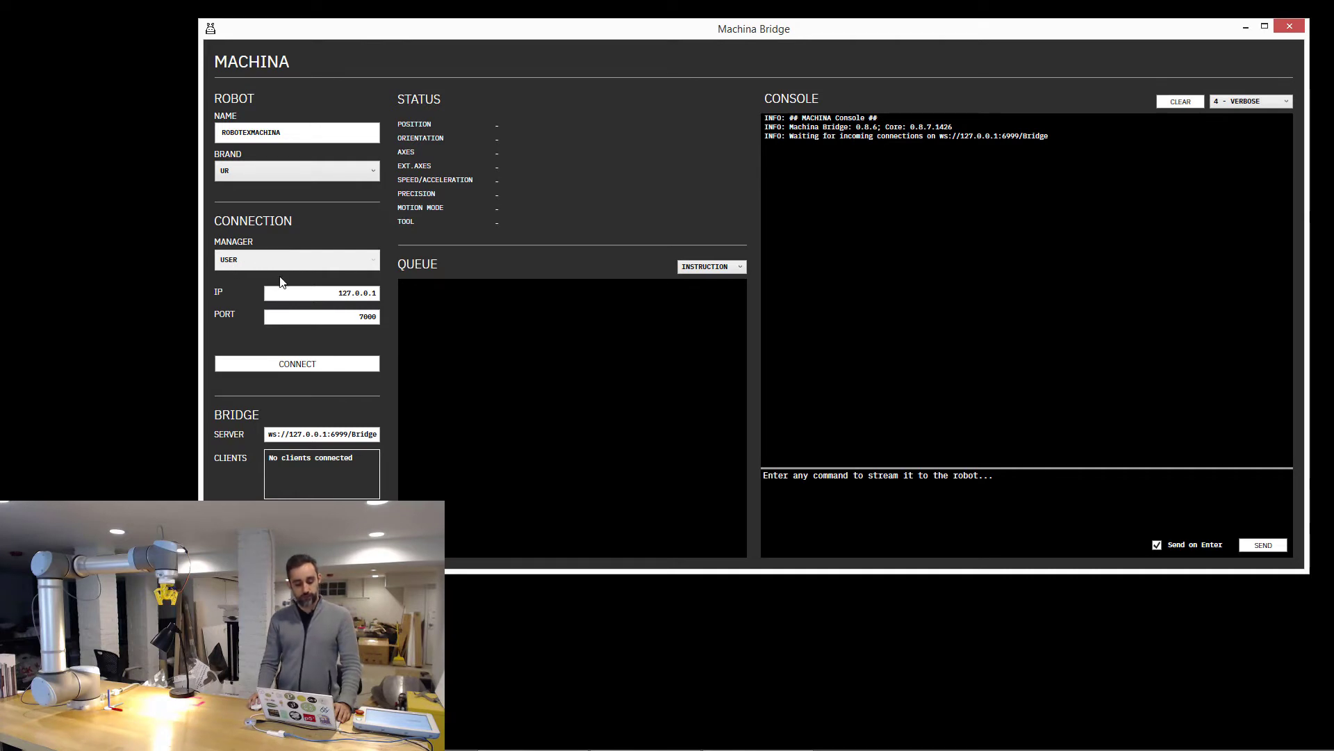
left_click(298, 294)
key("ctrl+a")
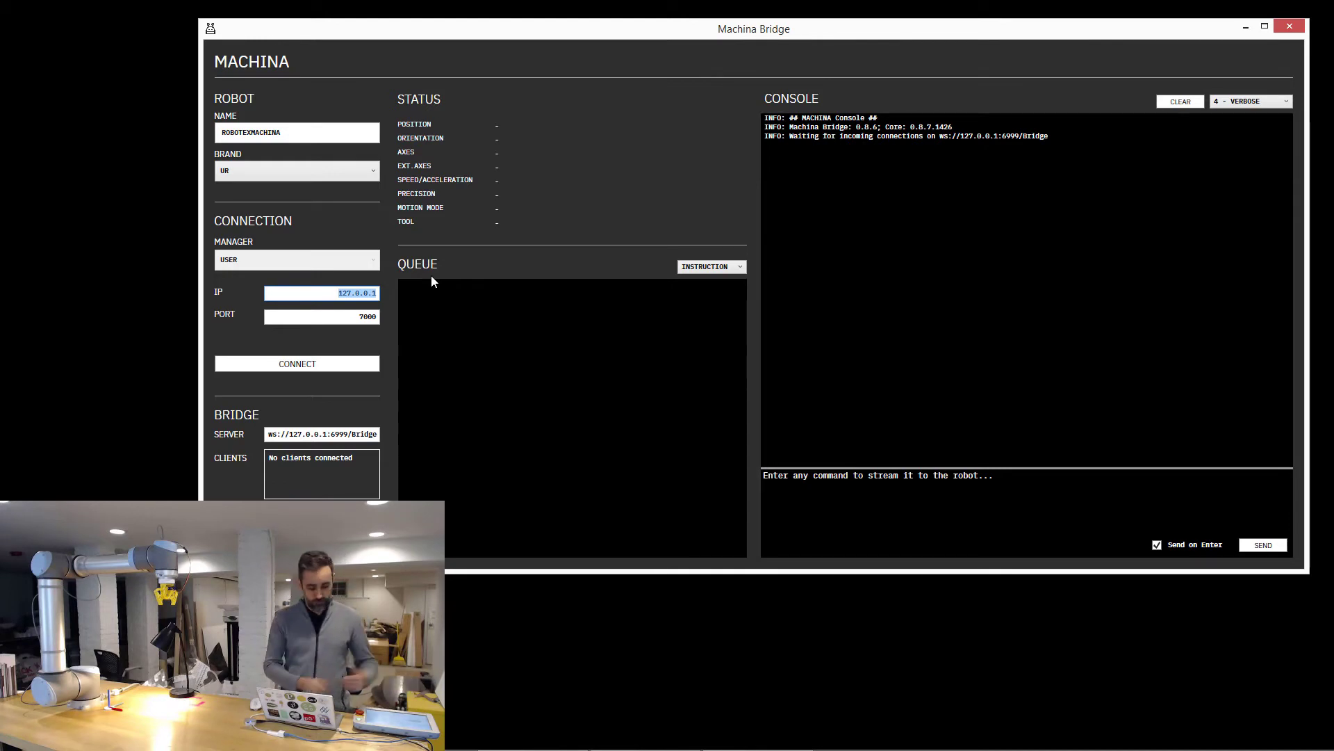
type("19")
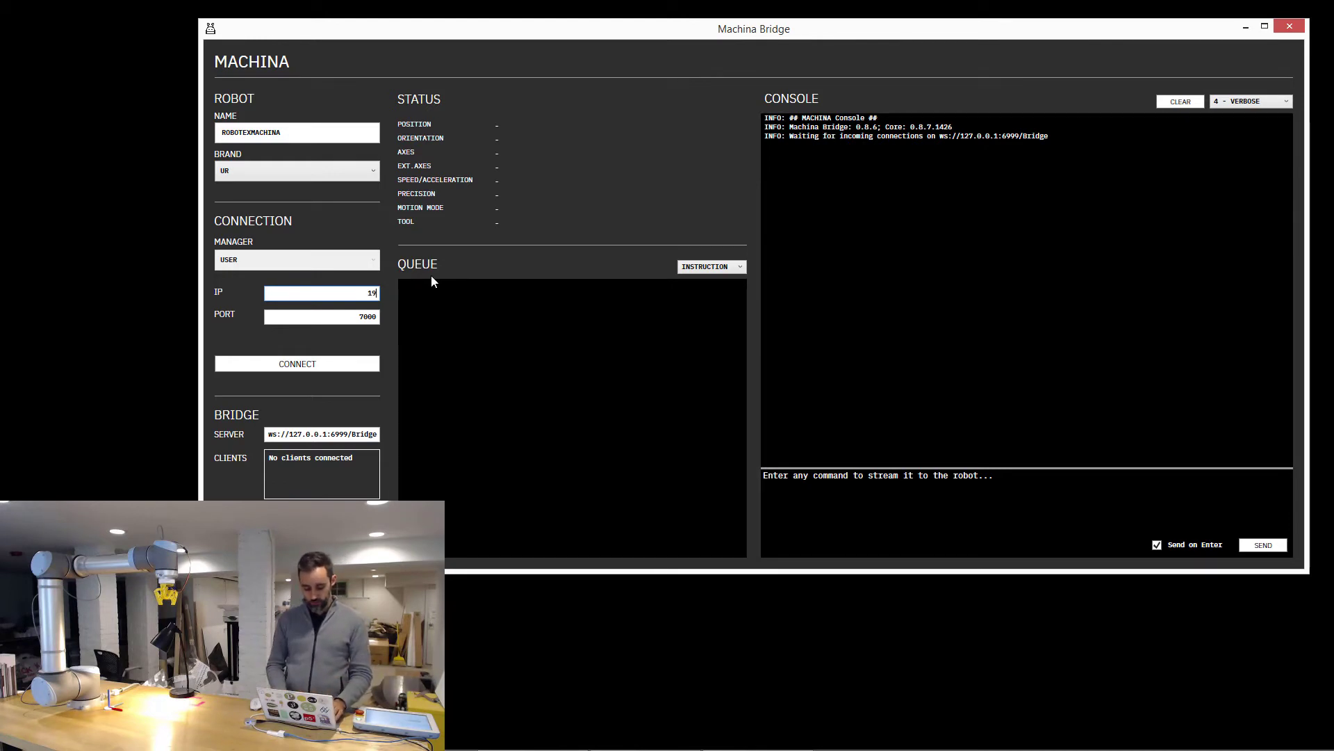
type("2.168.0.101")
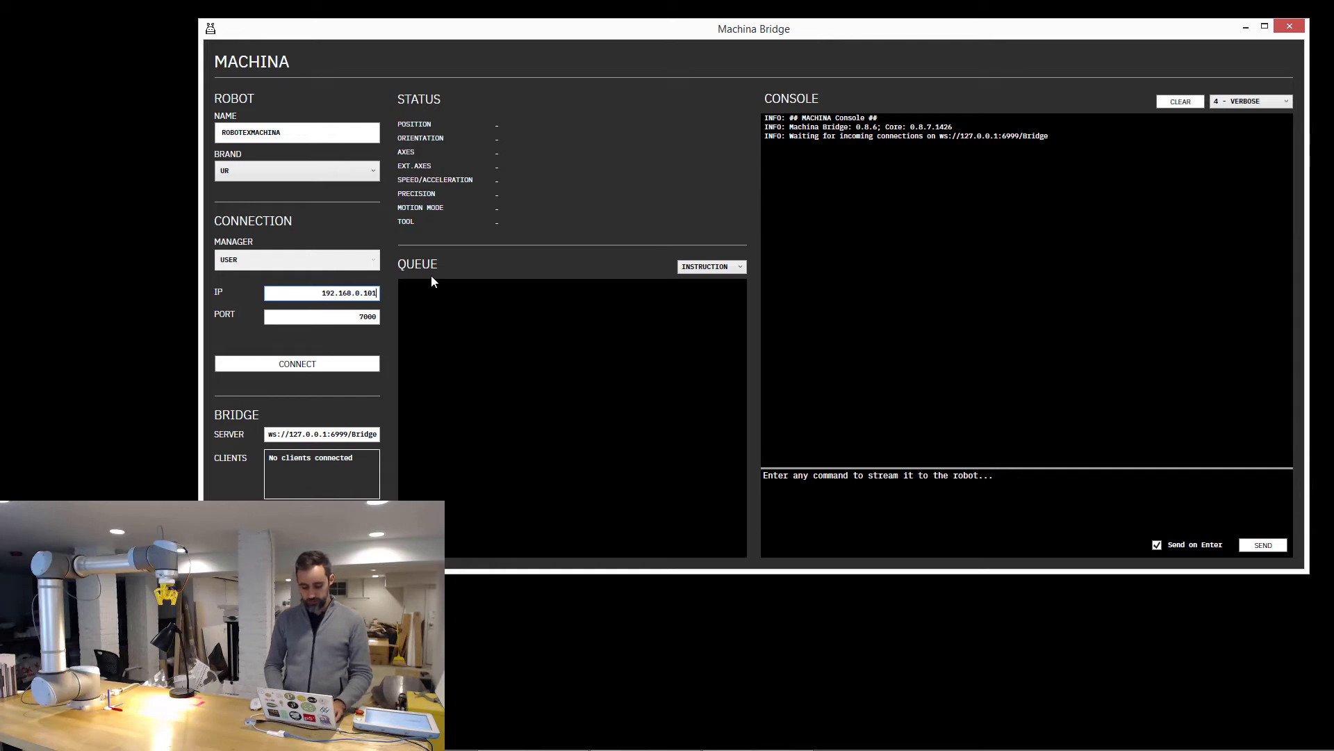
key("Tab")
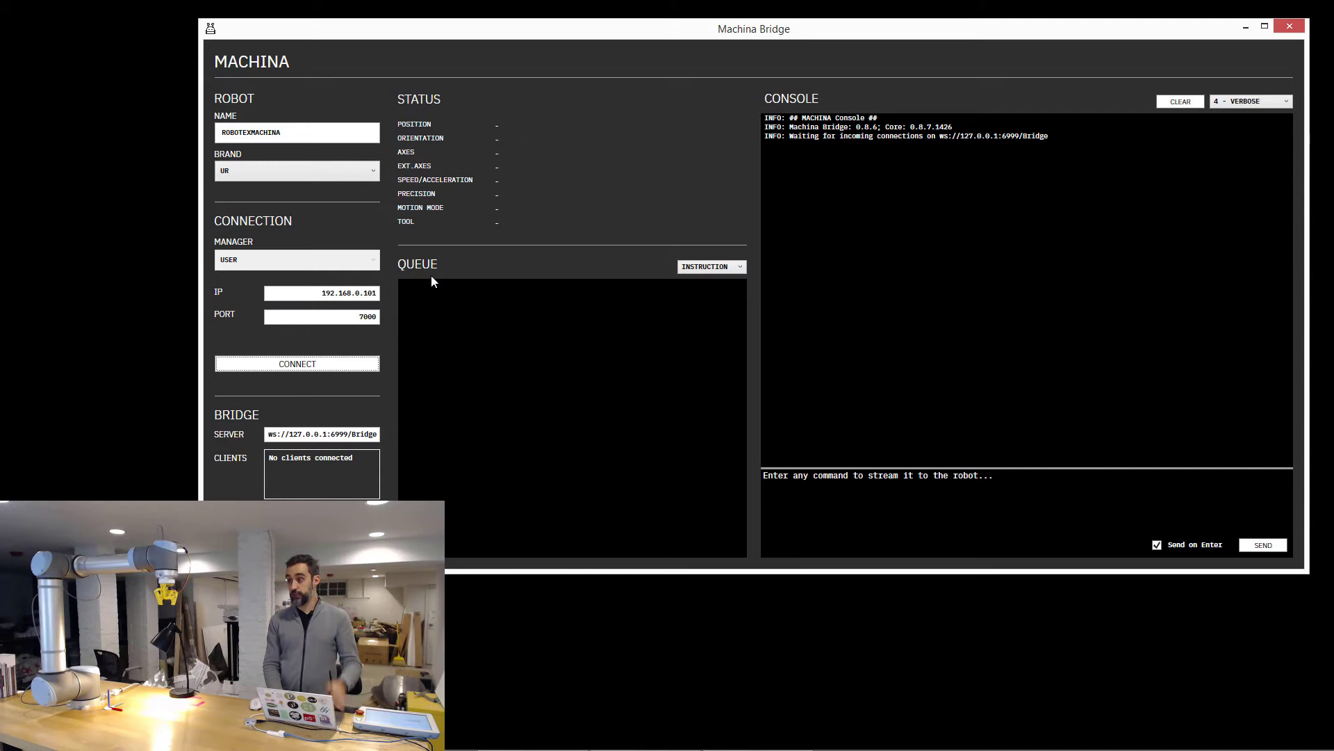
key("Return")
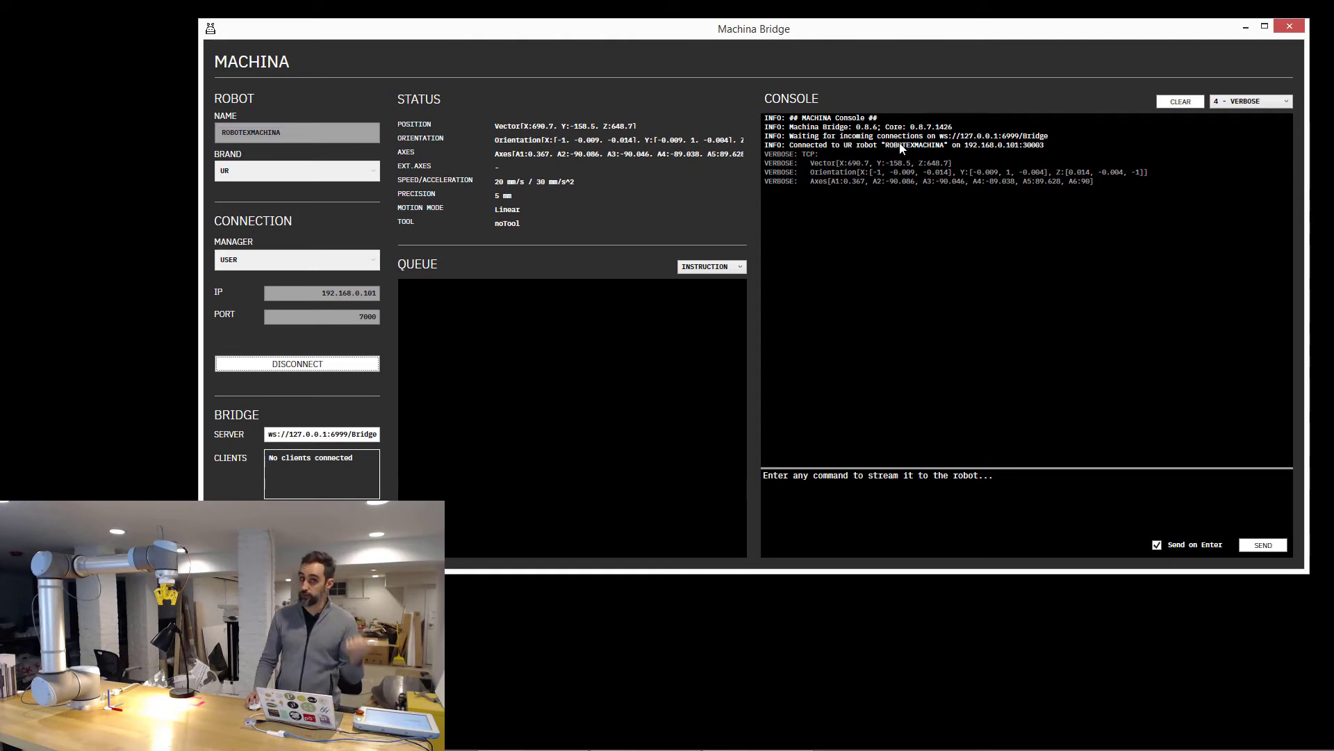
Send the robot the console command Move(0,0,-100); to lower the tool 100 mm.
left_click(993, 472)
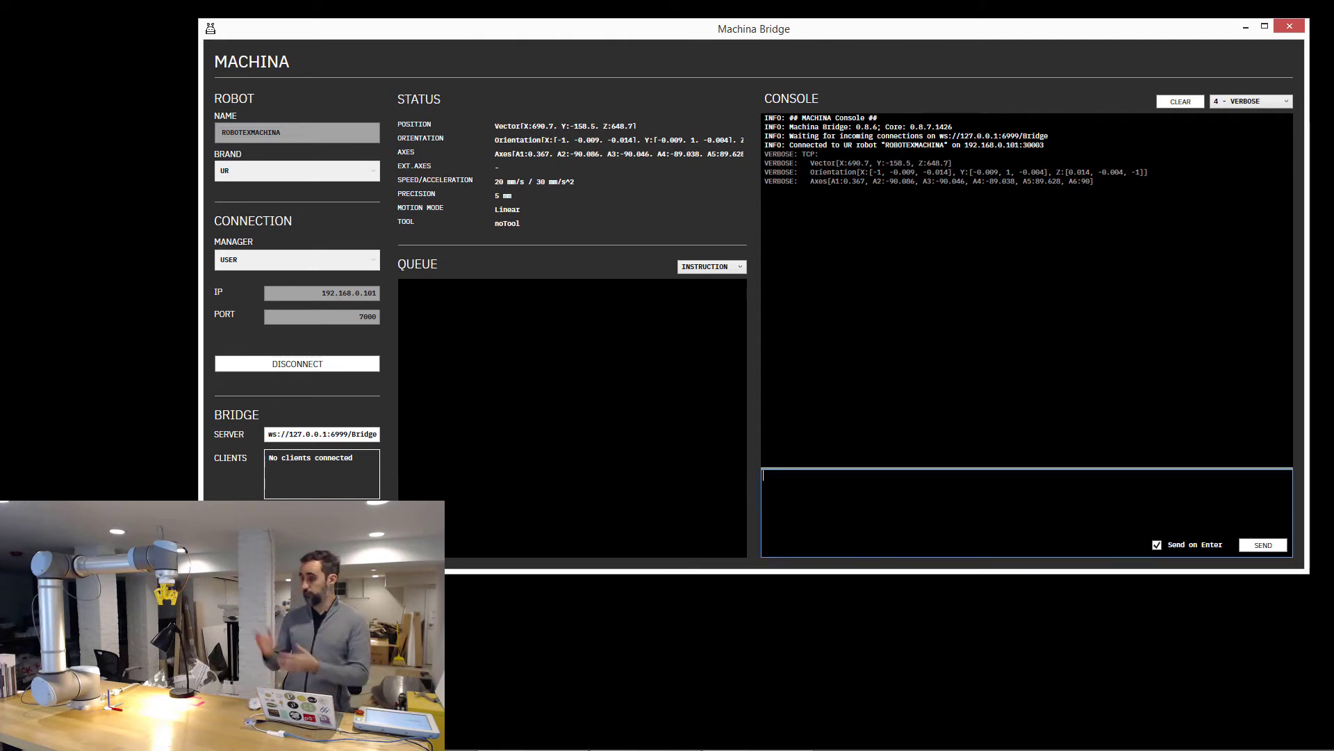
type("M")
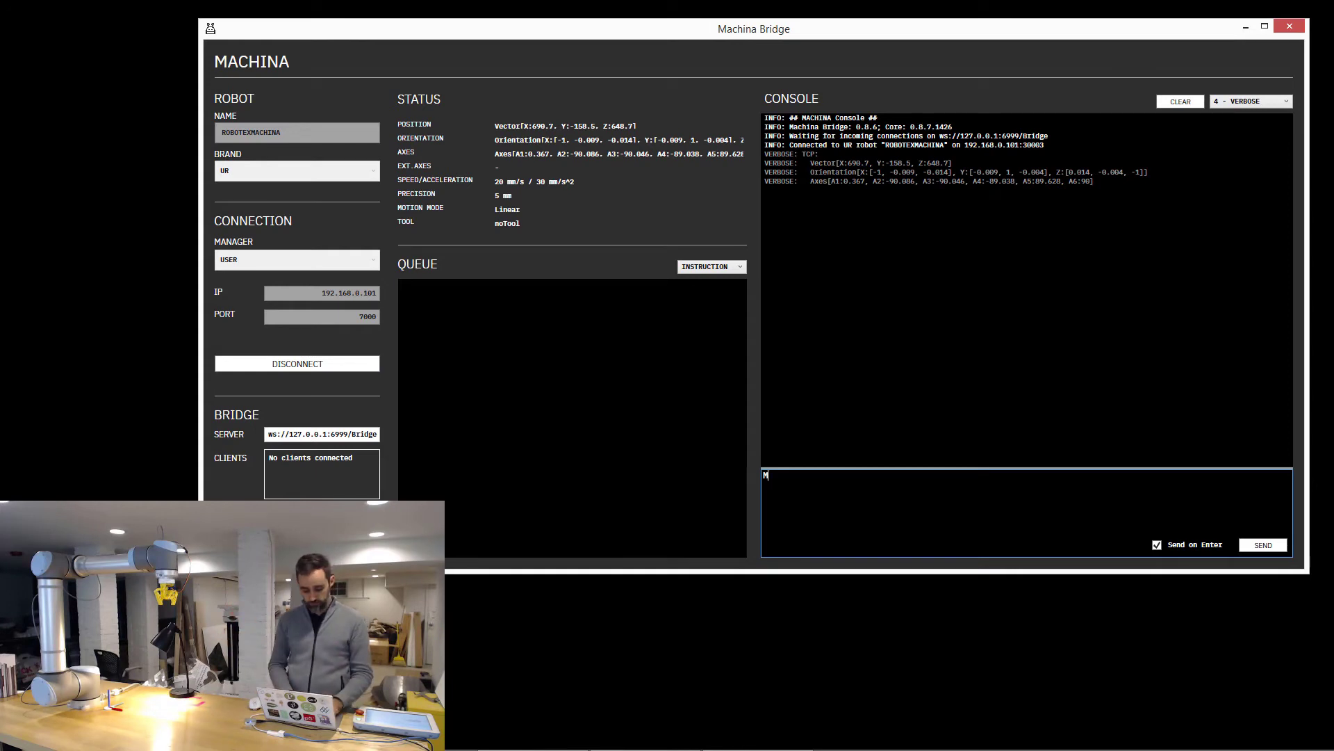
type("ove(0,0,-100);")
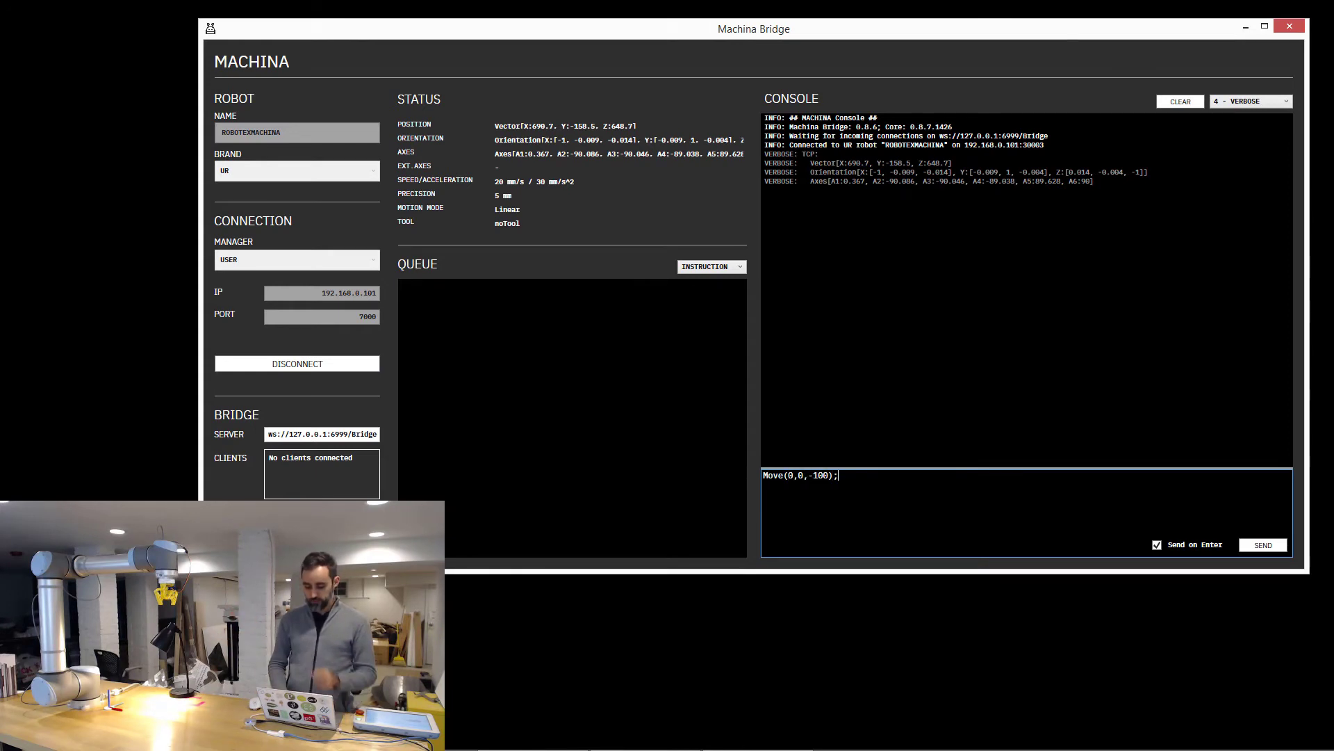
key("Return")
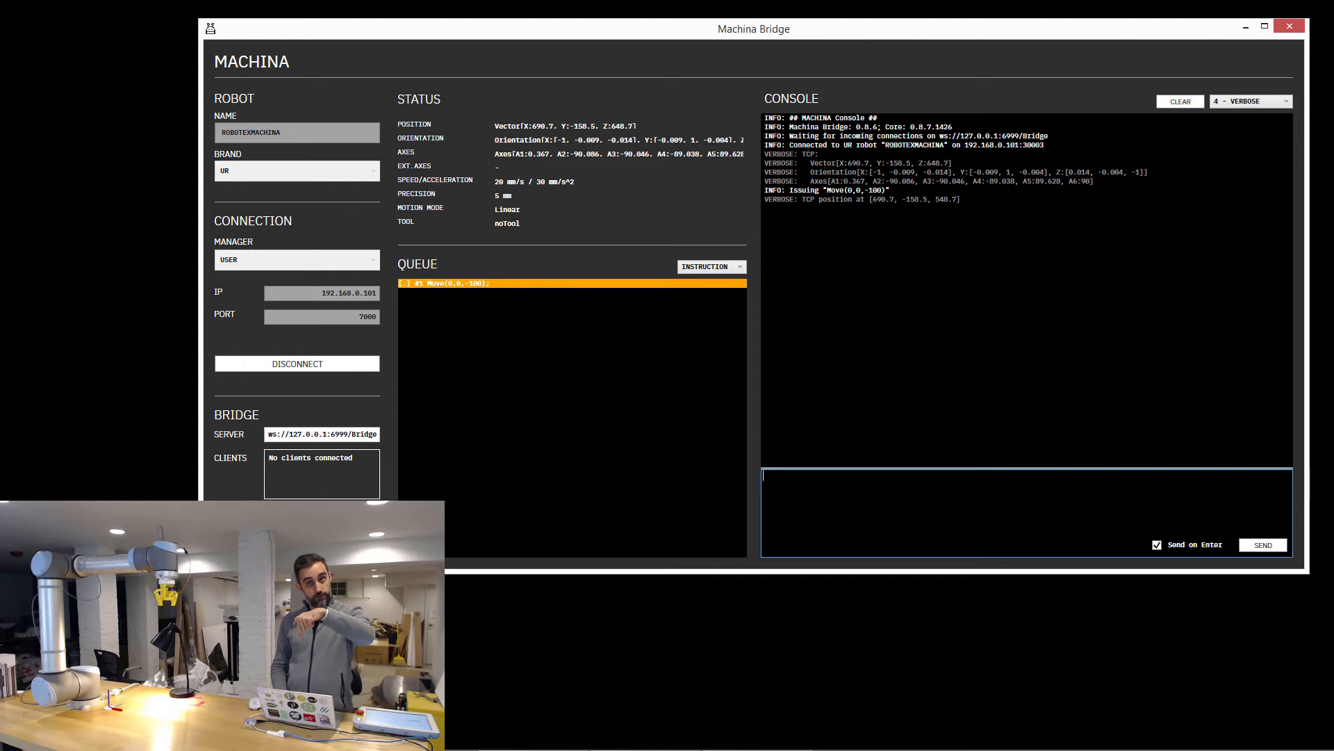
Send WriteDigital(0,true); to switch on digital output 0 for the gripper.
type("Mrite")
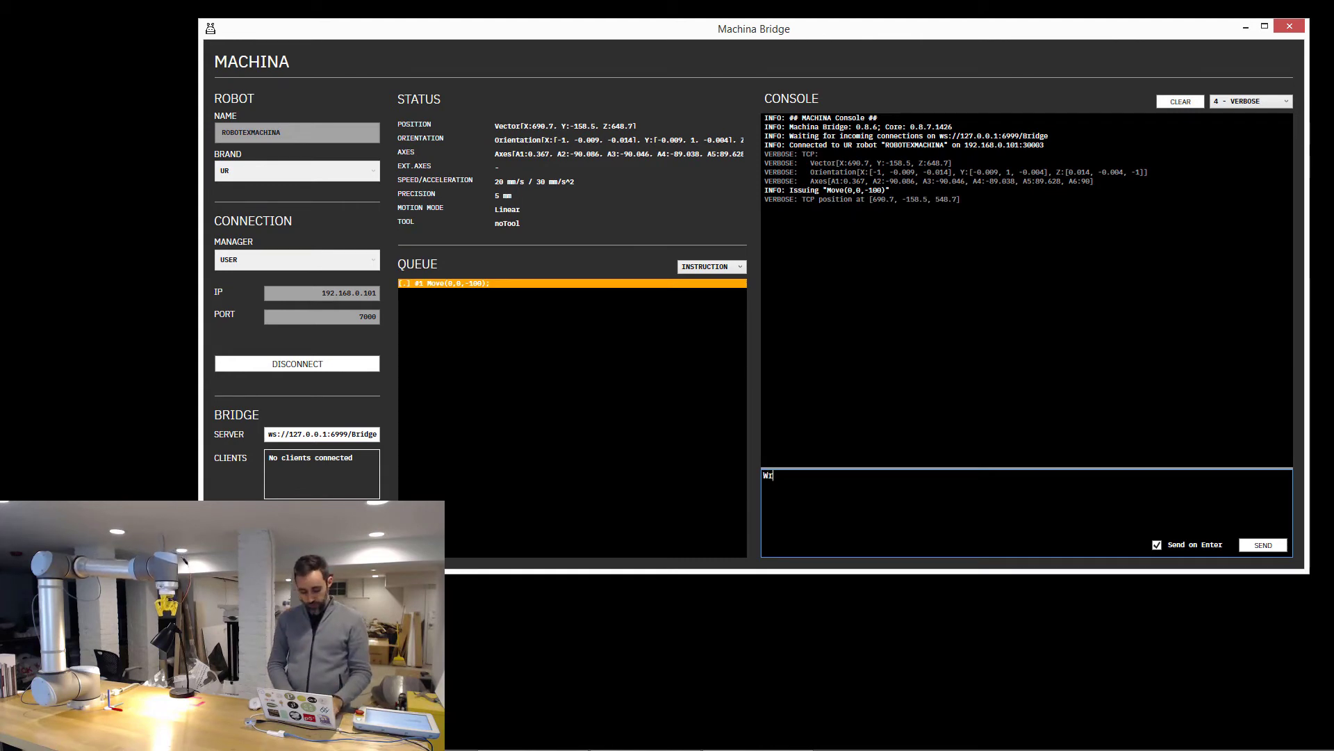
type("Digit")
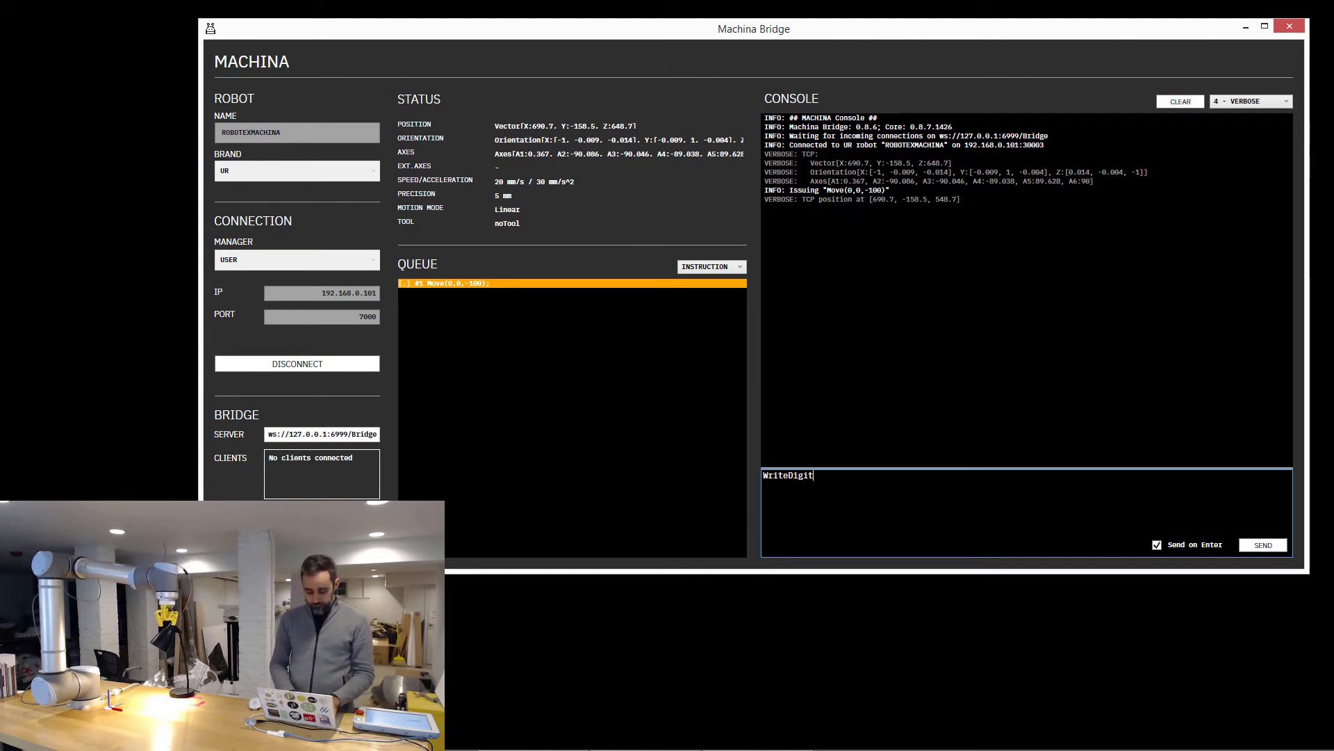
type("al(0,true);")
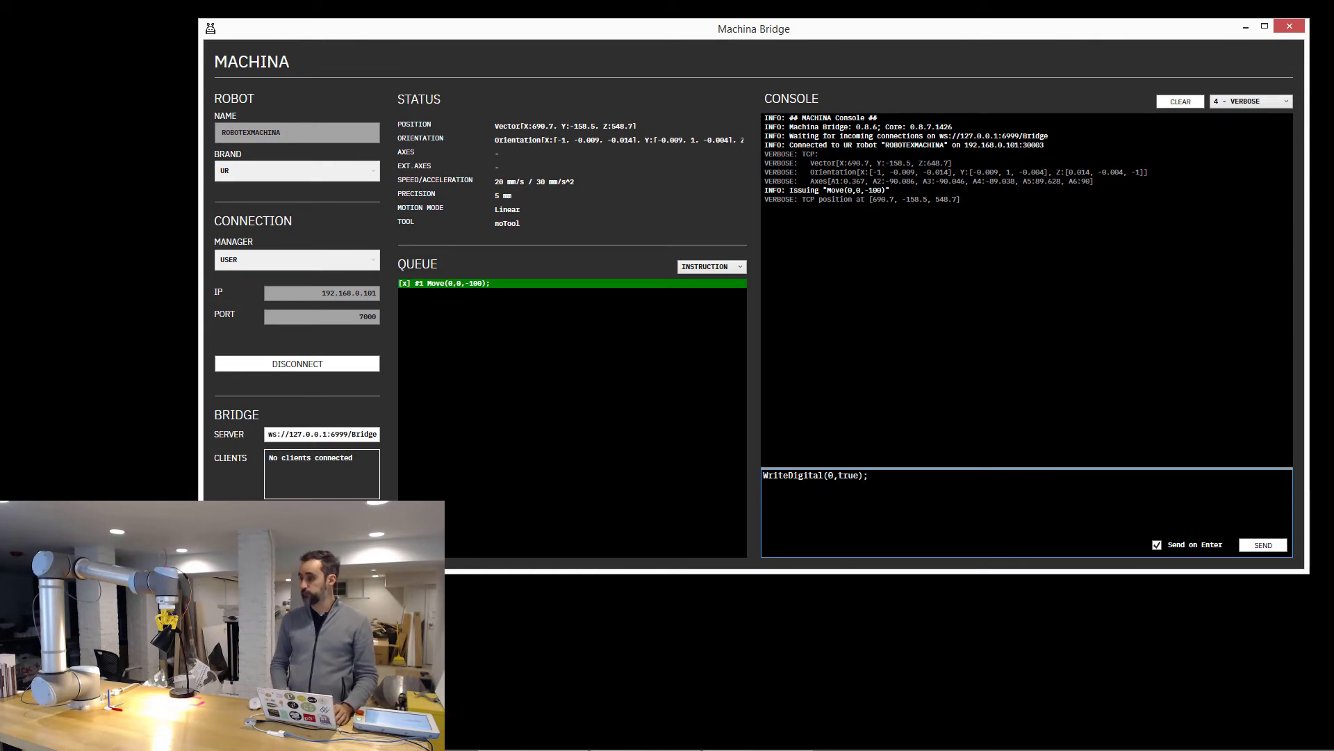
key("Return")
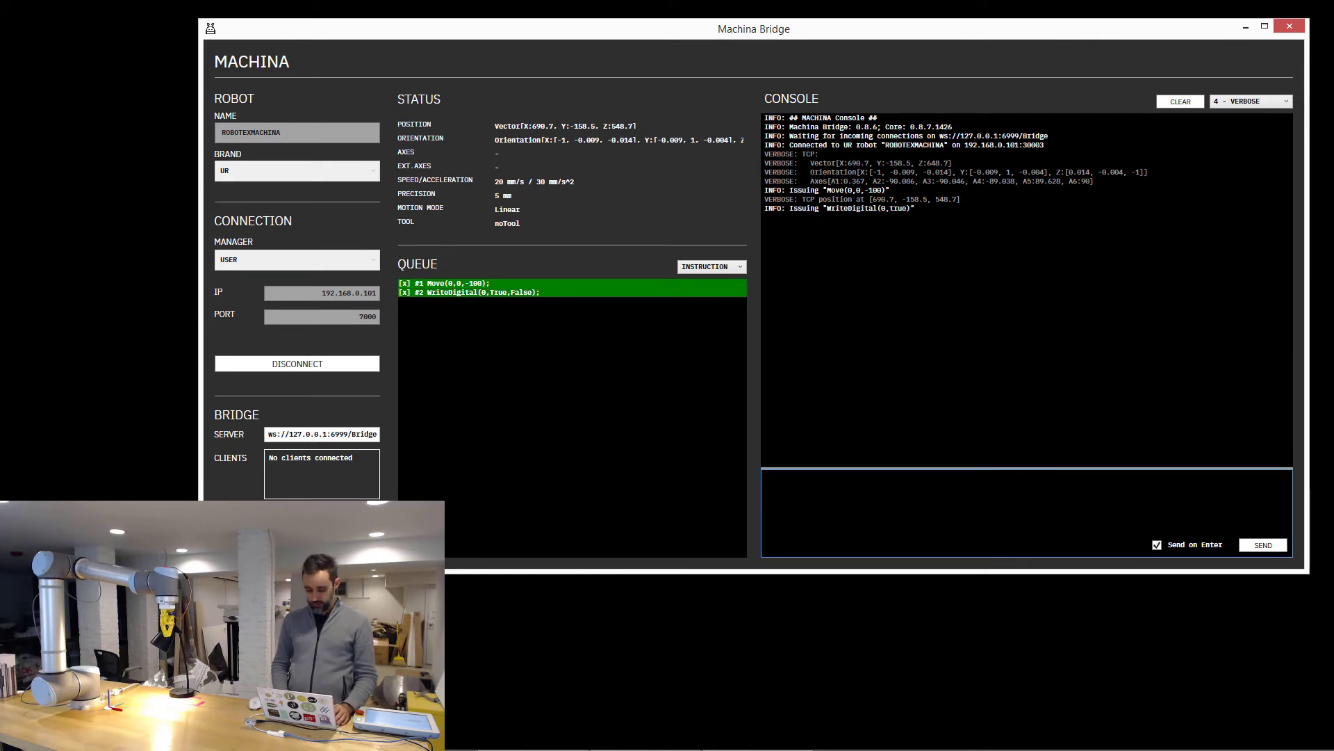
Recall the last digital output command, change its value to false, and send WriteDigital(0,false); to the robot.
key("Up")
key("Right")
key("Right")
key("shift+Right")
key("shift+Right")
key("shift+Right")
key("shift+Right")
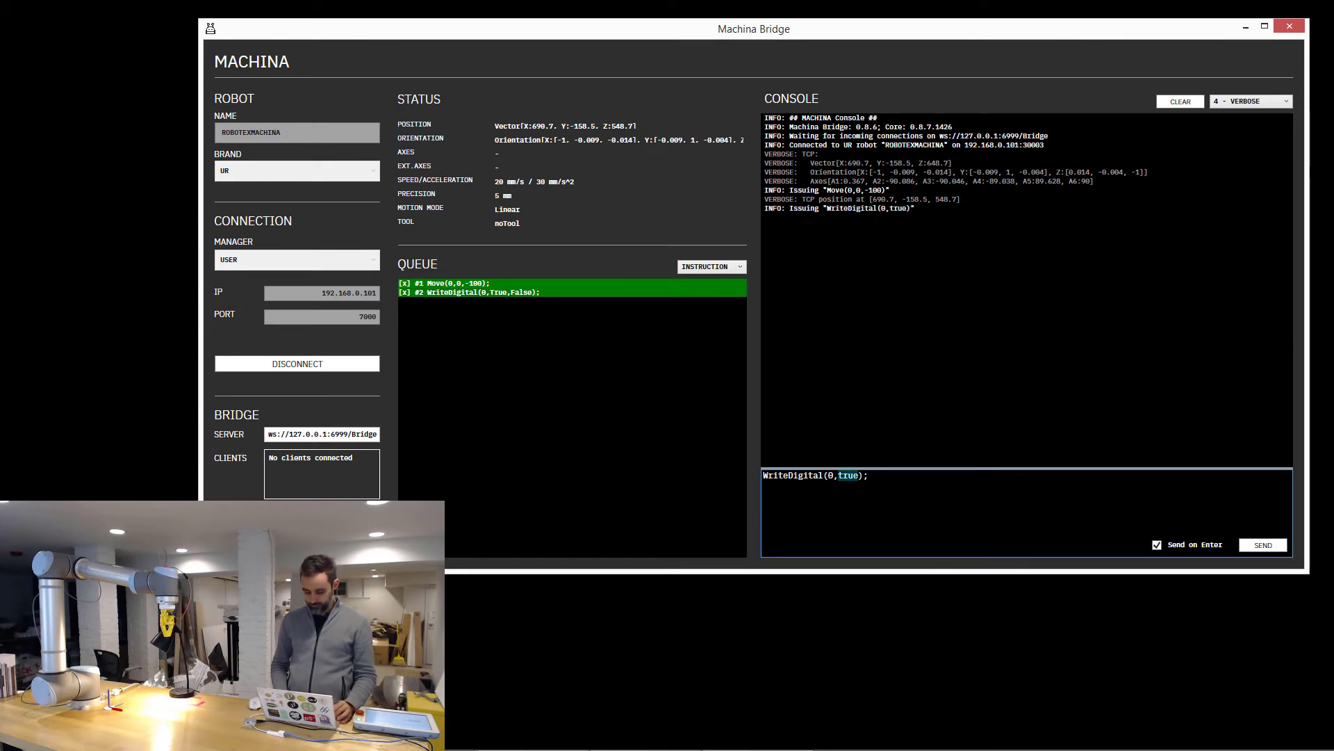
type("false")
key("Return")
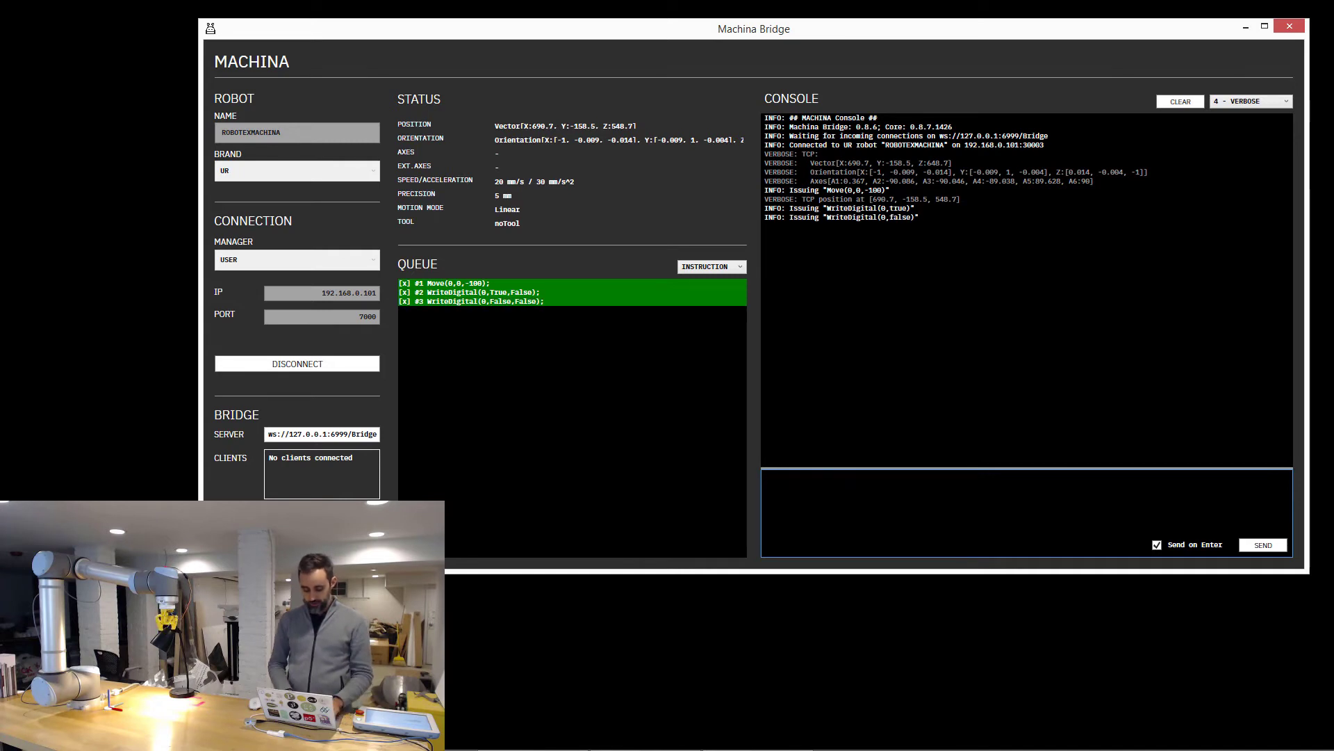
Send rotate(0,1,0,-90); to rotate the tool -90 degrees about the Y axis.
type("rotate(0,1,")
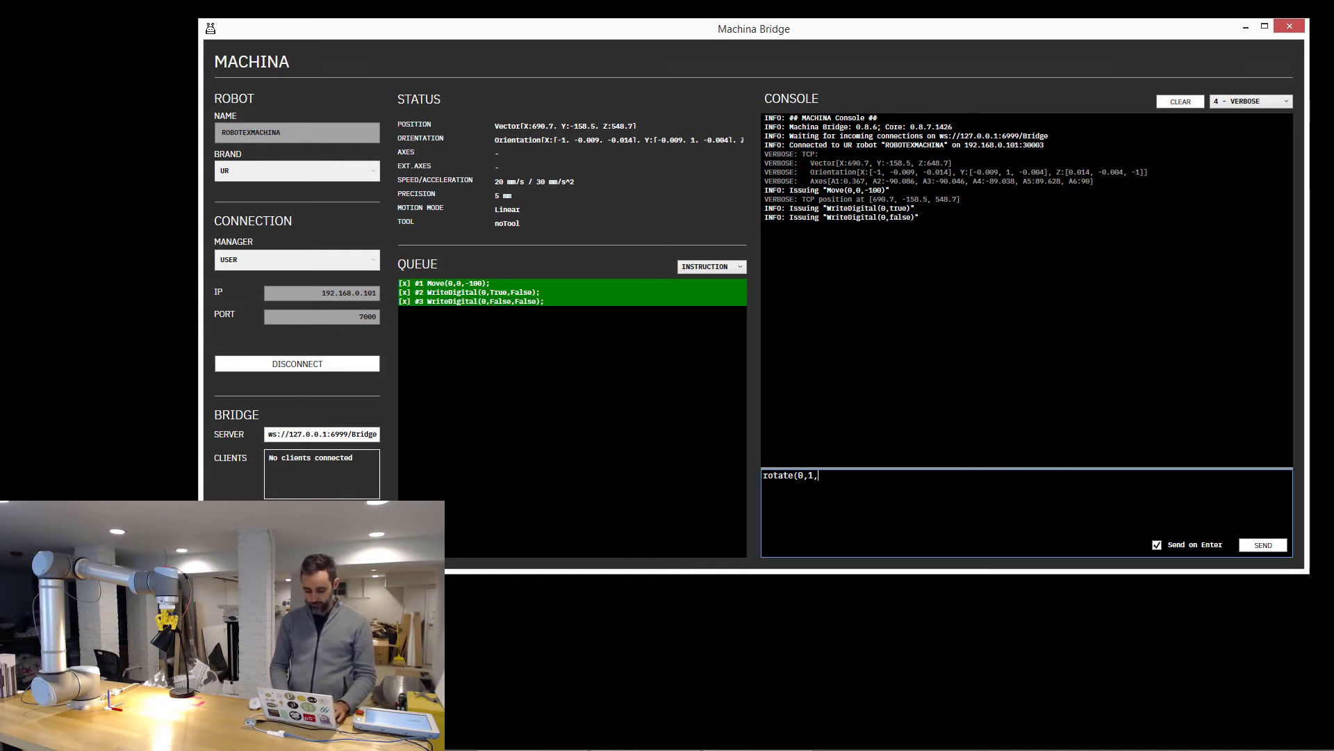
type("0,")
type("-90);")
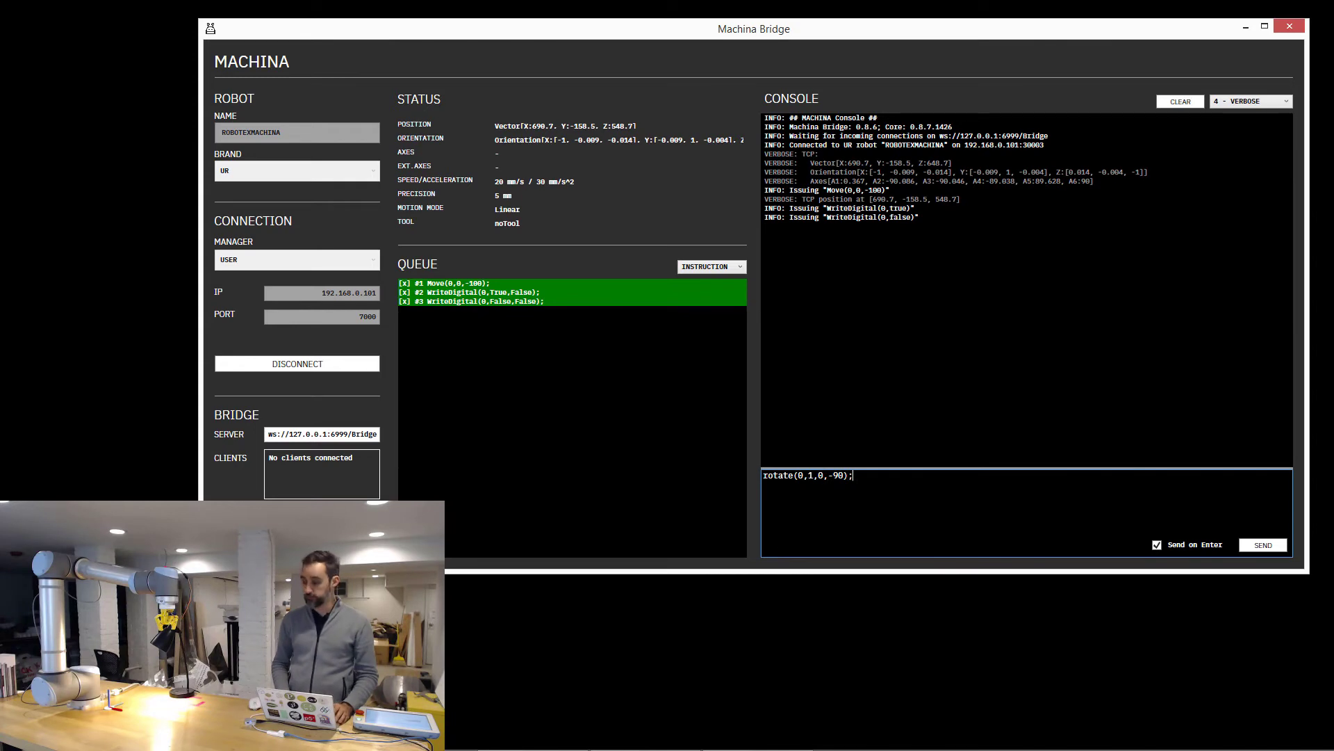
key("Return")
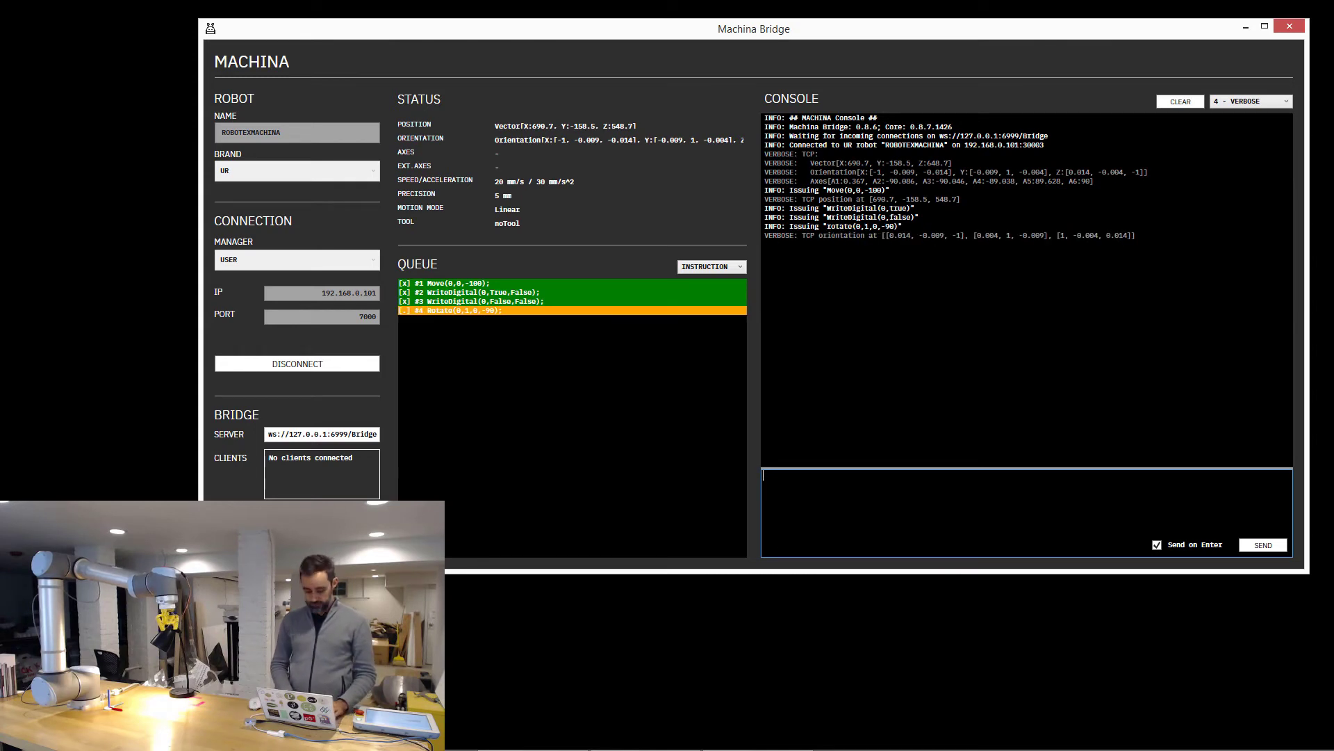
Send Move(0,0,100); to raise the tool 100 mm.
type("Move(0")
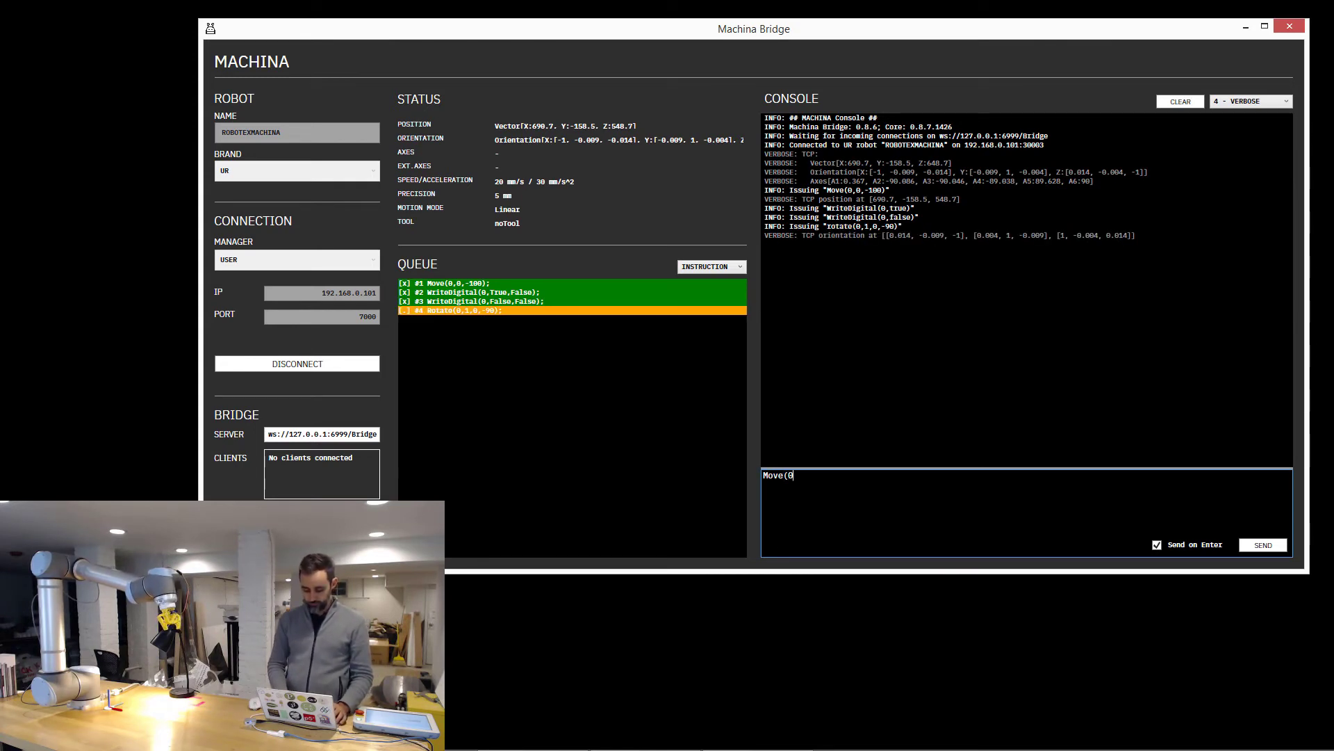
type(",0,100);")
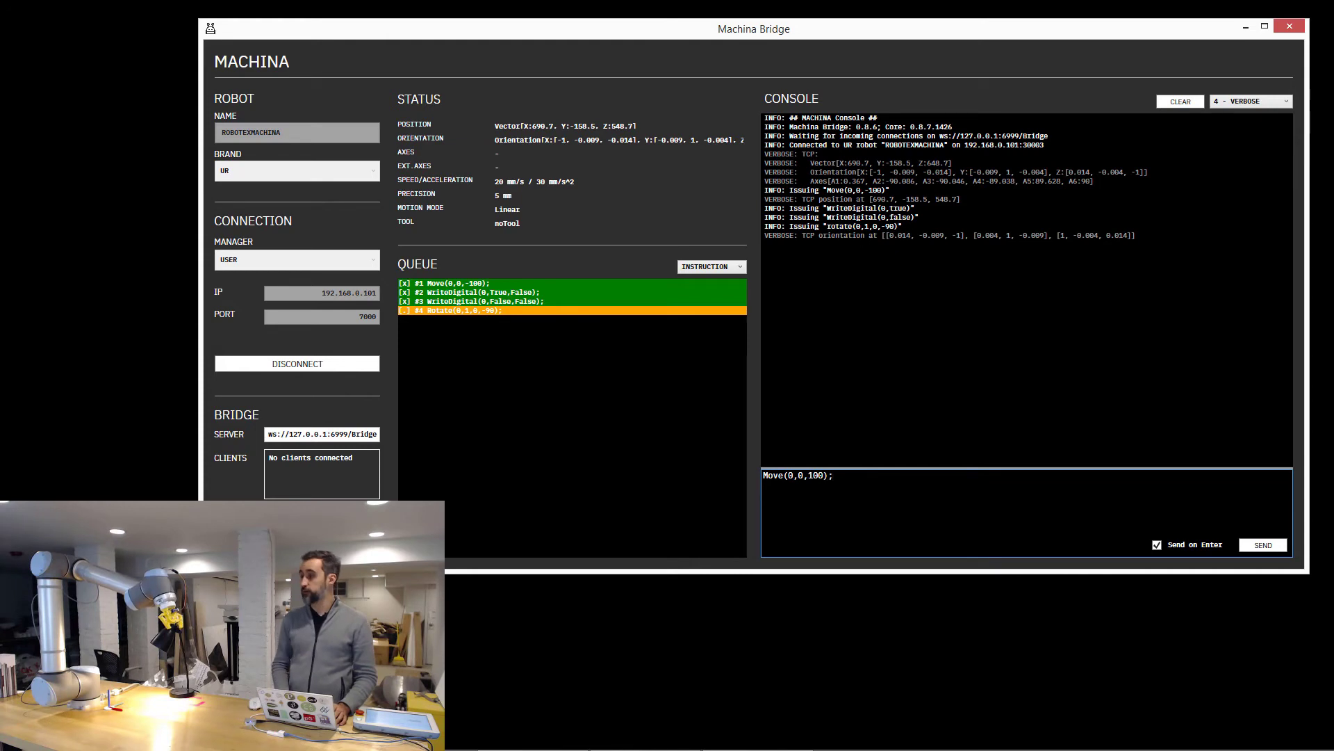
key("Return")
Send AxesTo(0,-90,-90,-90,90,90); to set all six robot joint angles, and issue the same command a second time.
type("Axe")
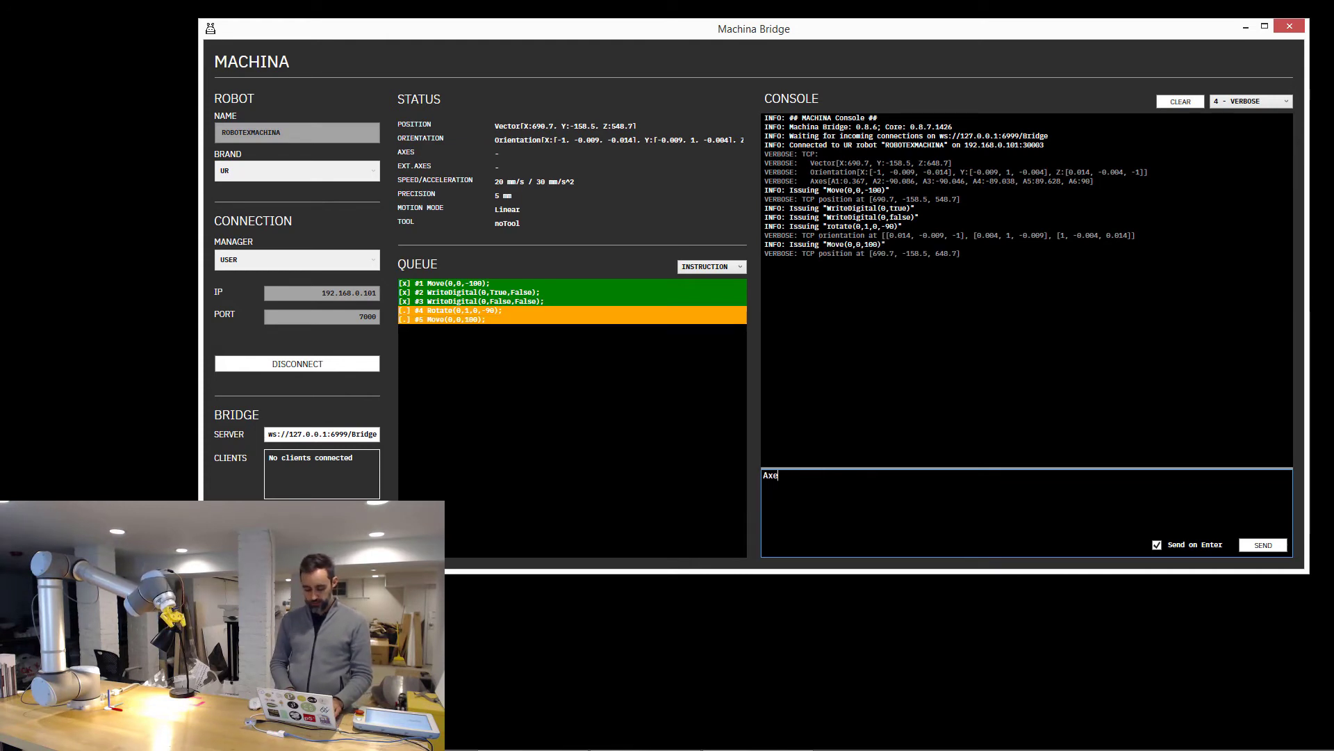
type("sTo(")
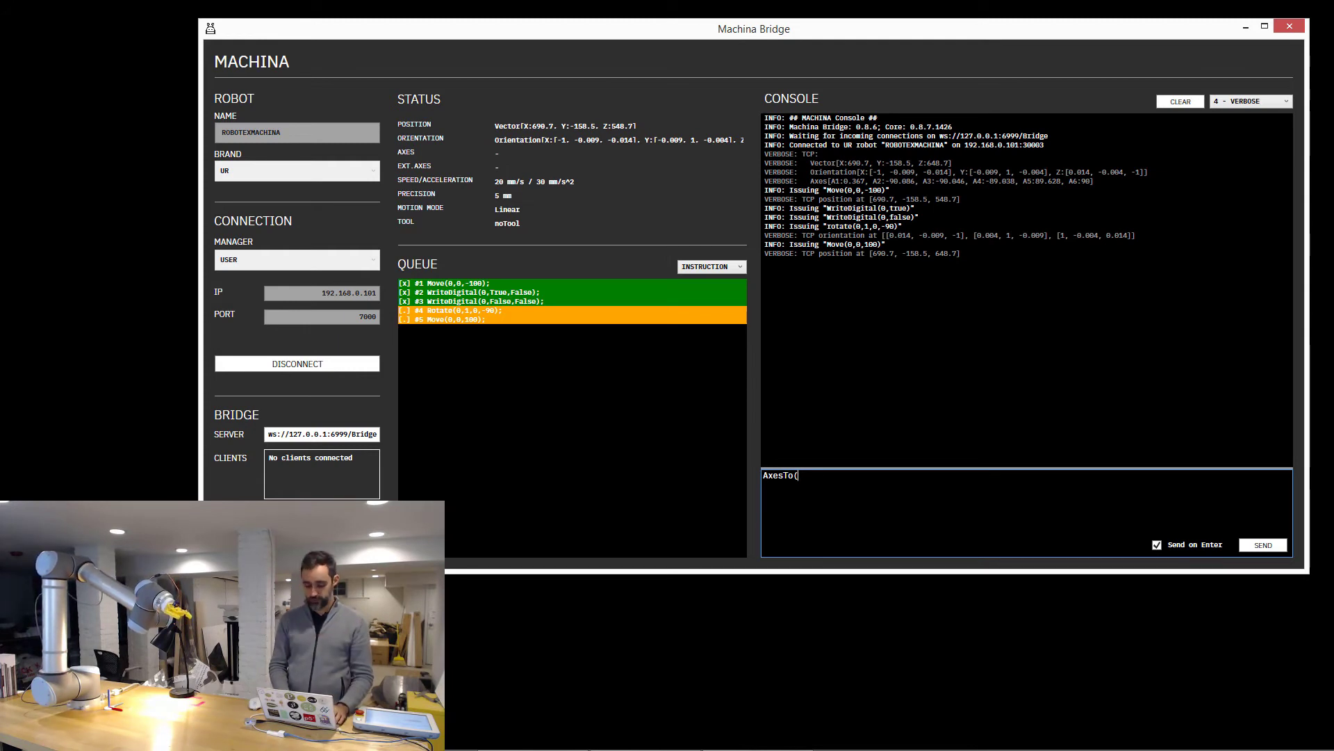
type("0,-90,-90,")
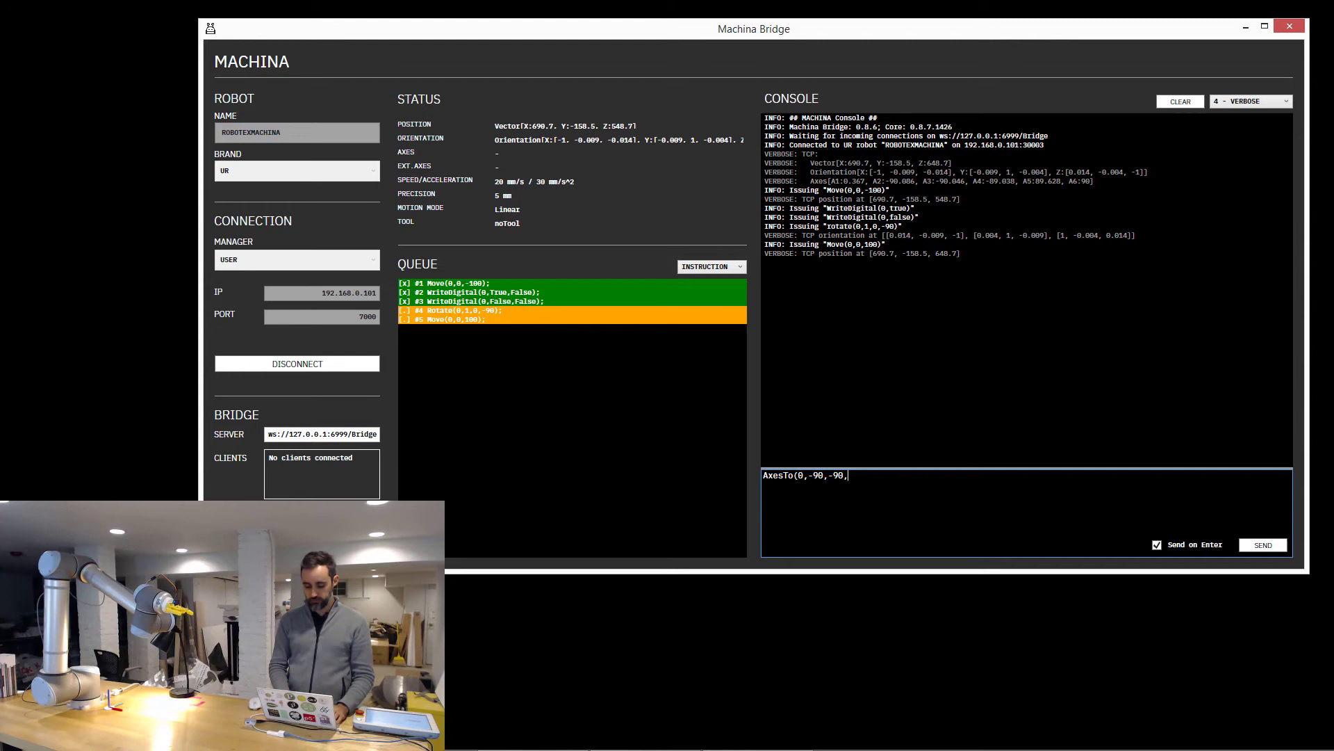
type("-90,90,90);")
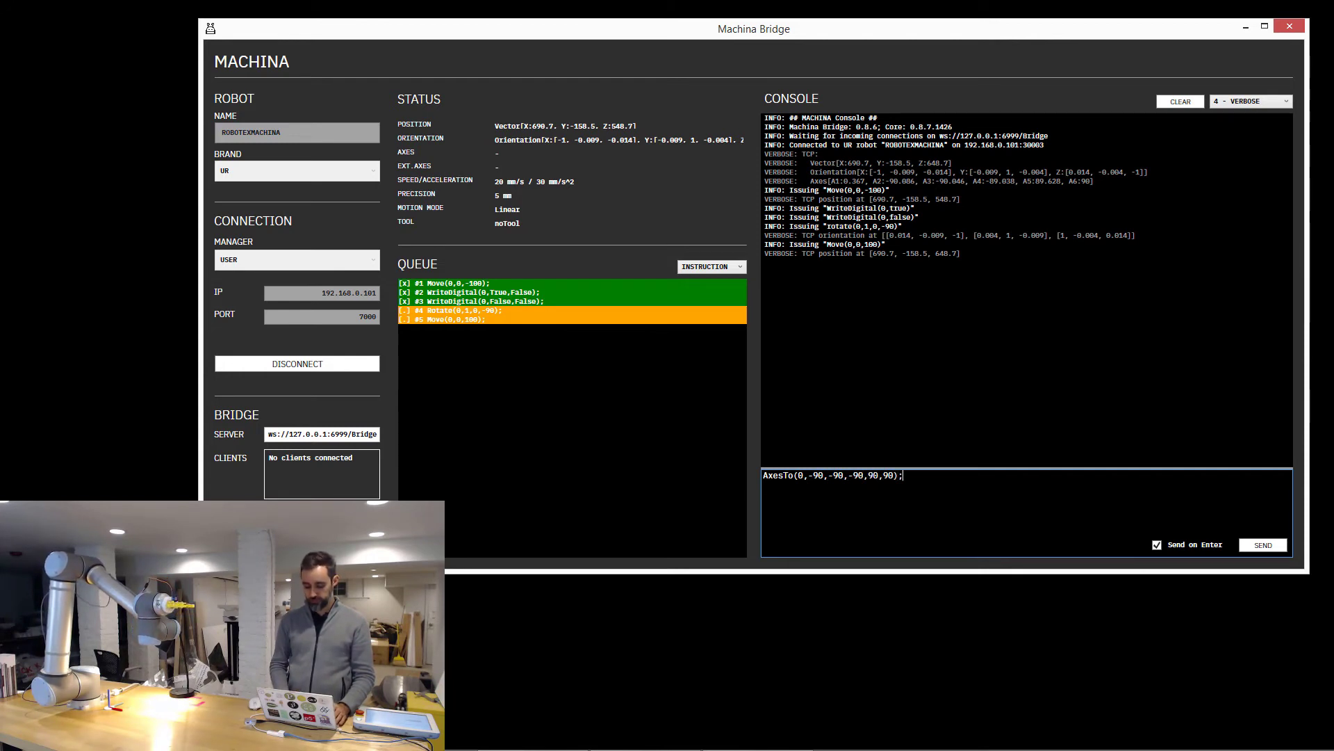
key("Return")
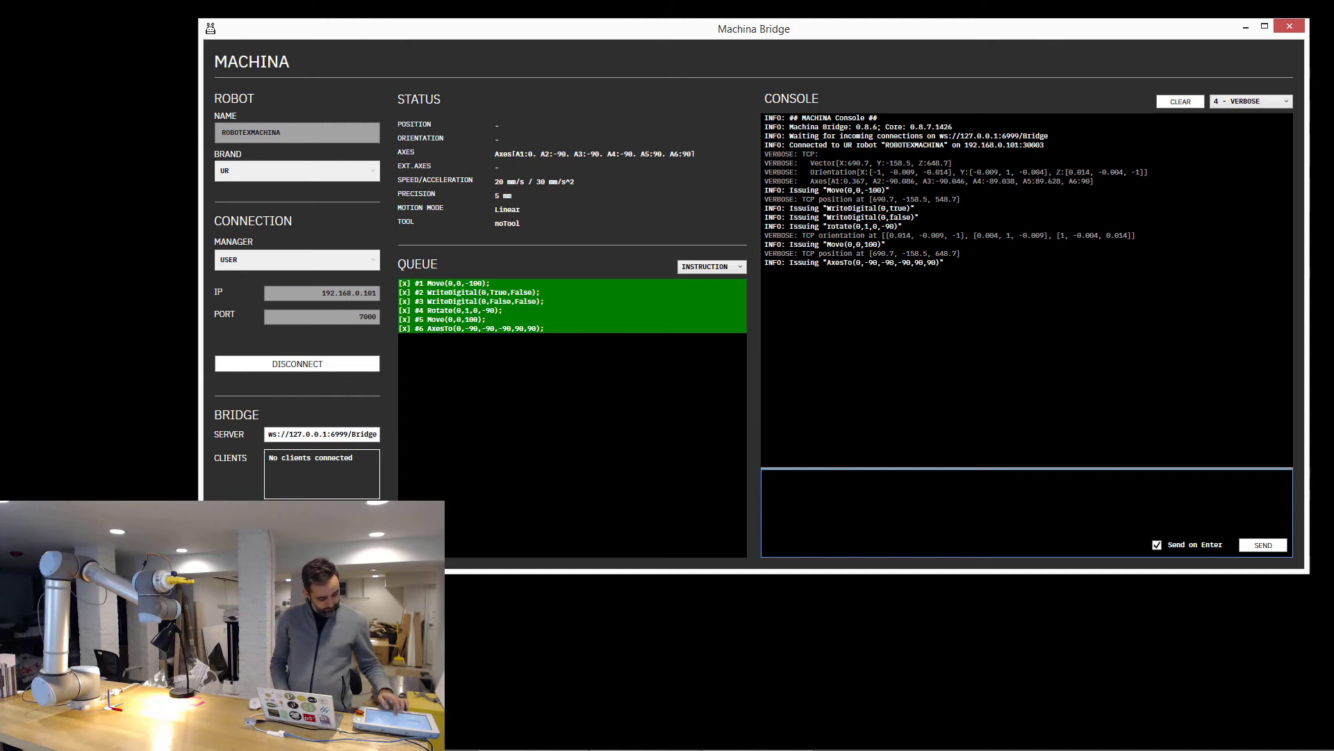
key("Up")
key("Return")
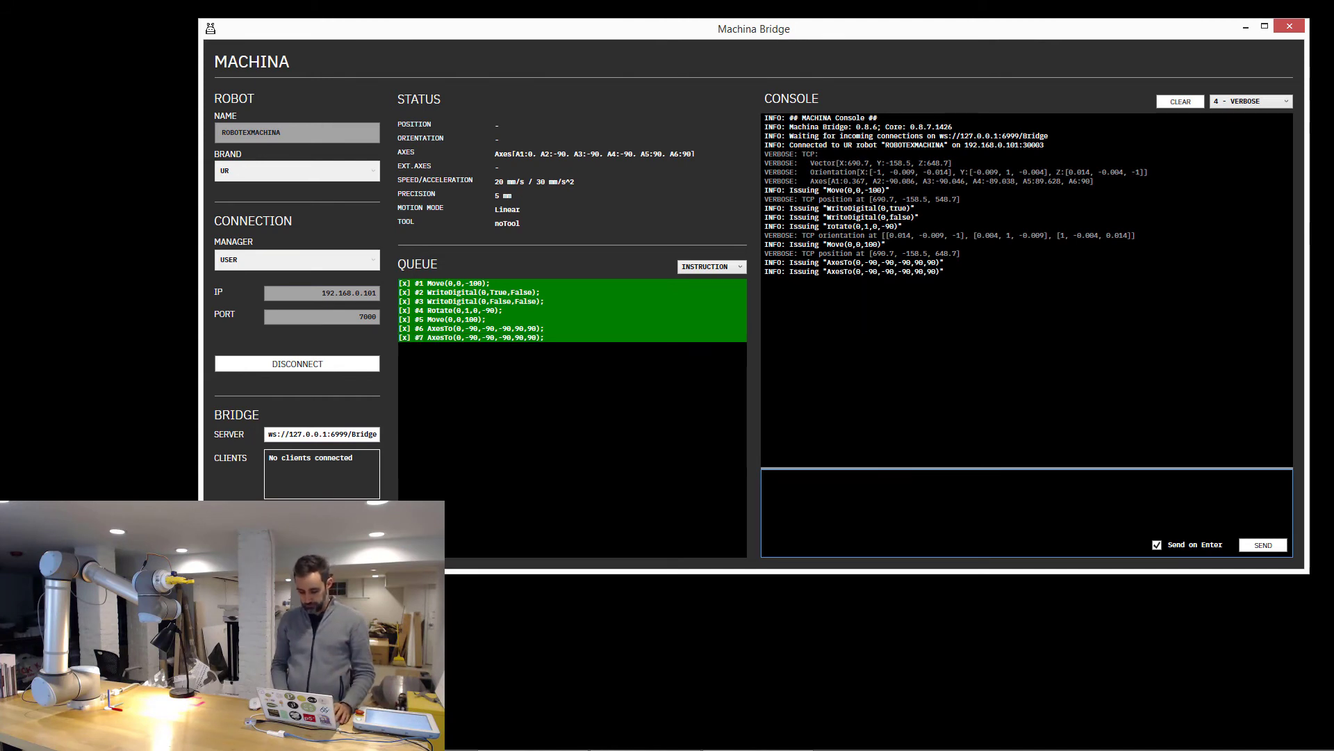